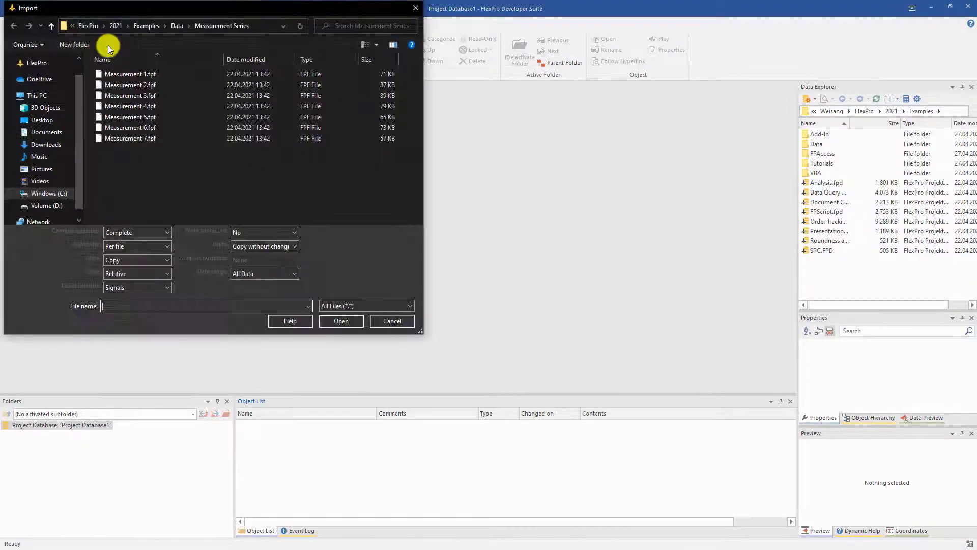
Step: Import Measurement 1.fpf into the project database, keeping all file types listed
left_click(411, 303)
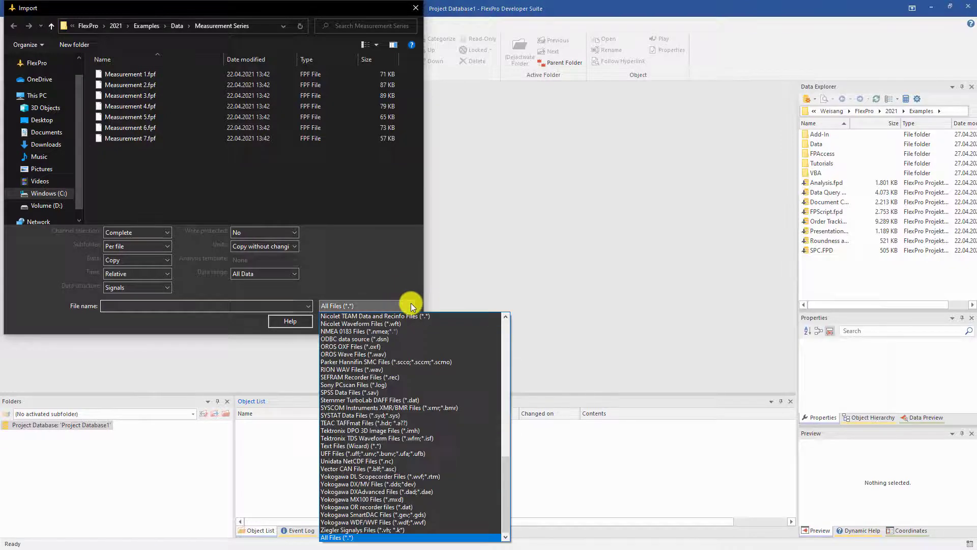
left_click_drag(506, 470, 482, 410)
left_click(399, 289)
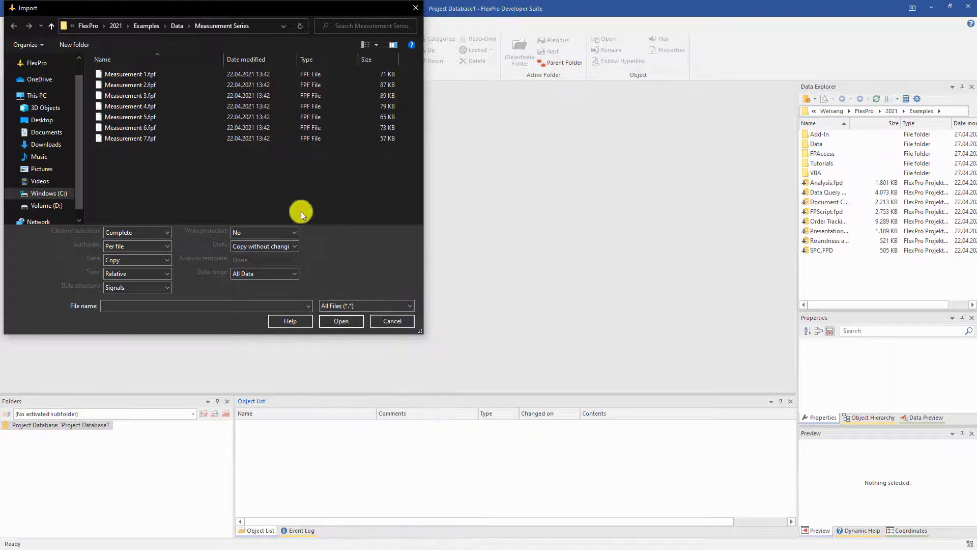
left_click(127, 74)
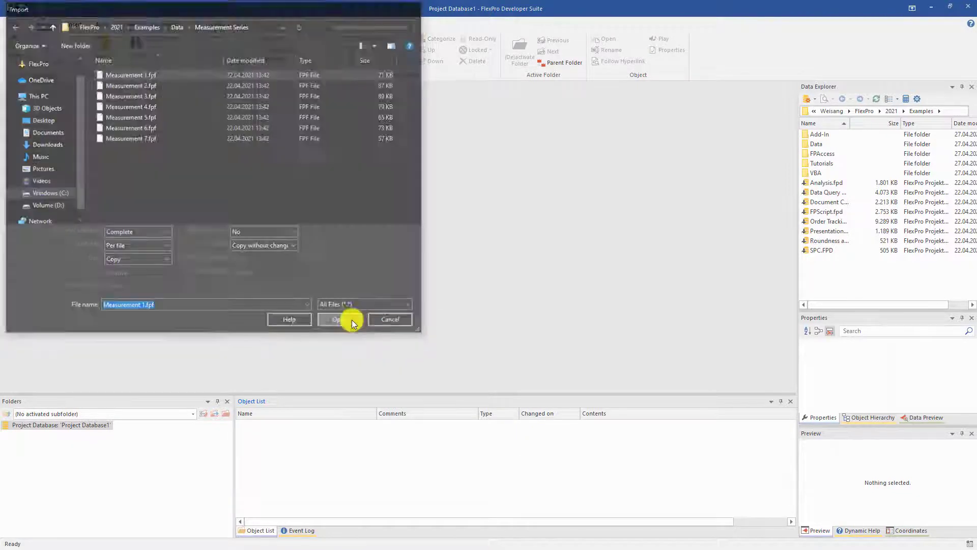
left_click(351, 320)
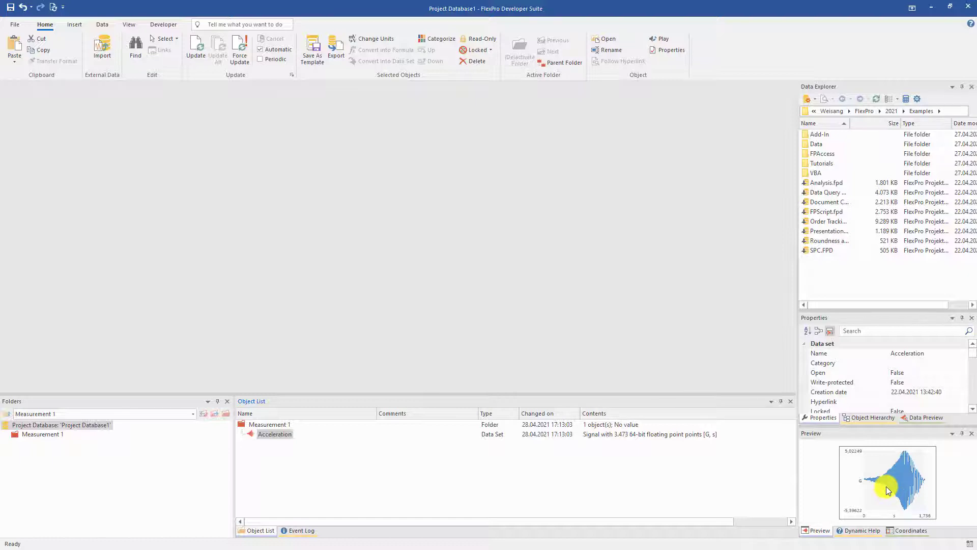
Step: Insert a 2D line diagram of Acceleration using the first Line gallery type
left_click(78, 26)
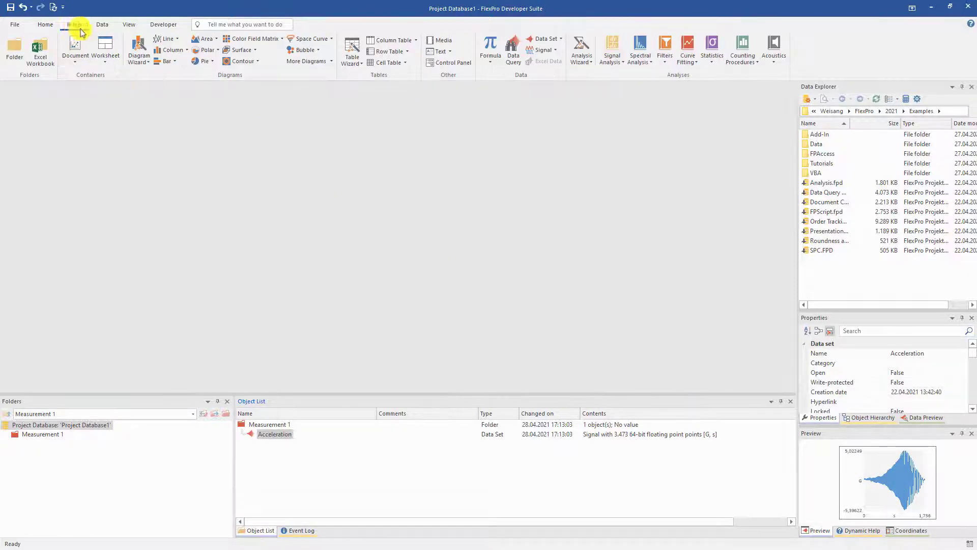
left_click(175, 40)
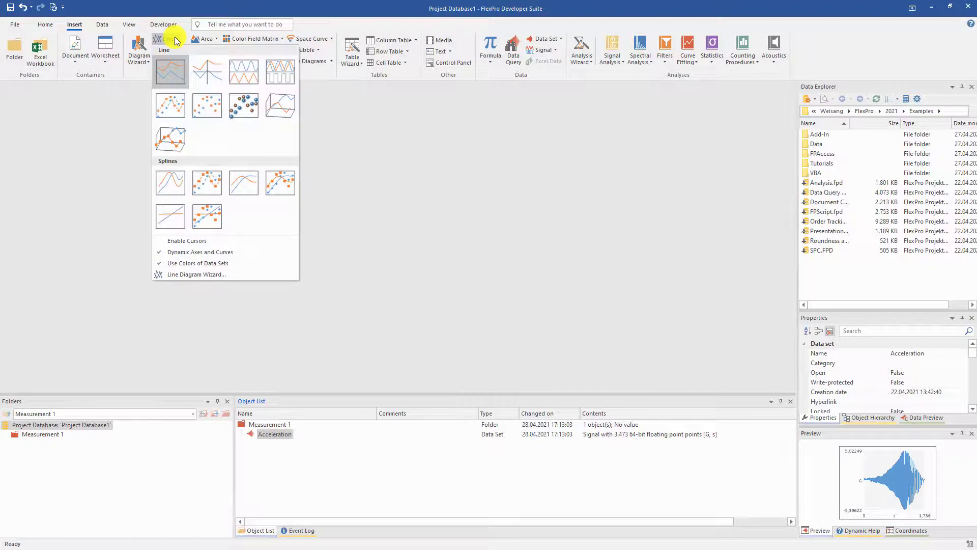
left_click(168, 72)
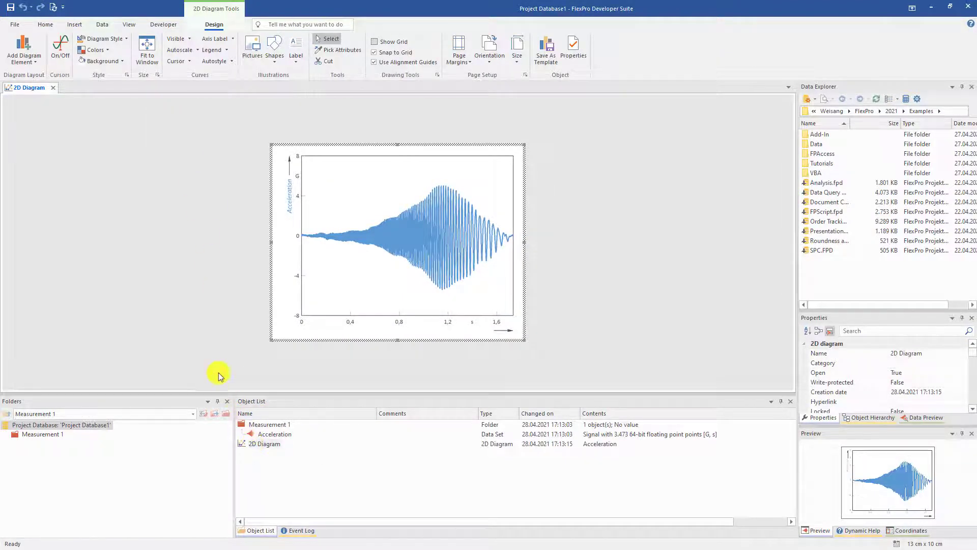
Step: Turn on cursors, placing the first on the 1.1635 s peak and the second at 0.5865 s
left_click(61, 49)
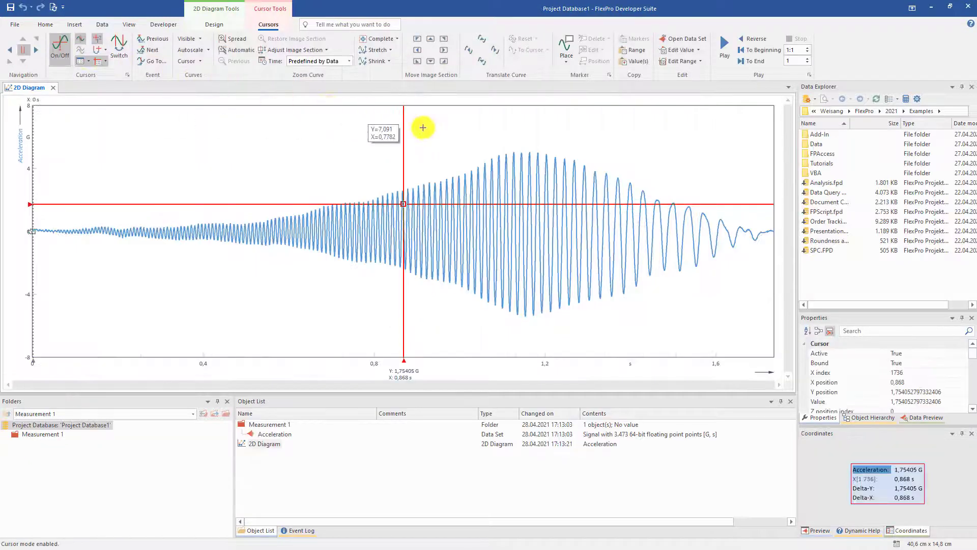
left_click(451, 134)
left_click(529, 130)
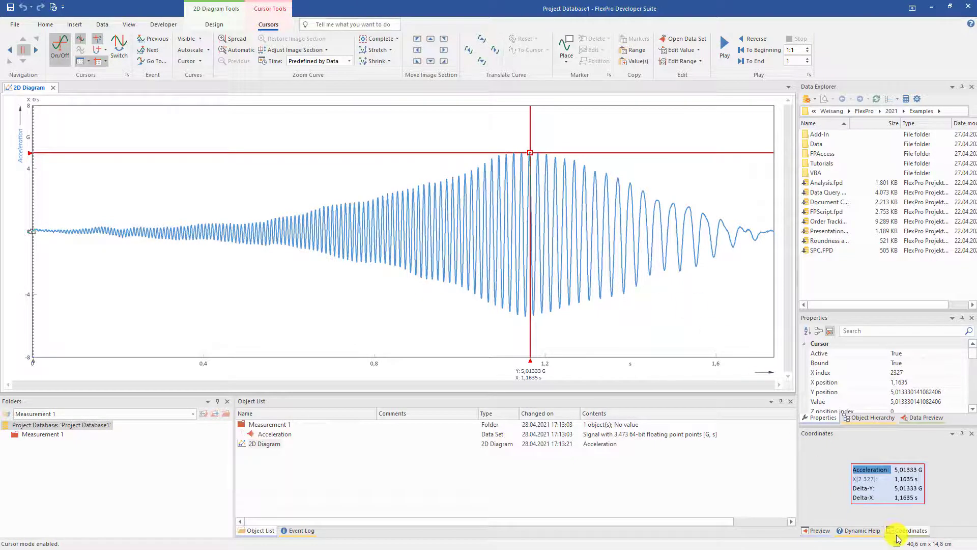
left_click(122, 49)
left_click(281, 178)
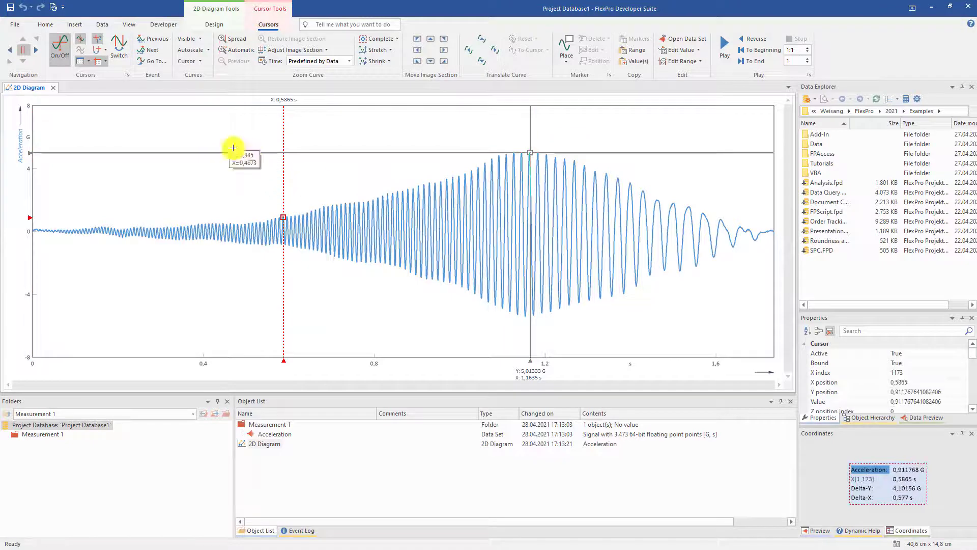
Step: Give the second cursor a horizontal line and step it two points right
left_click(105, 60)
left_click(112, 71)
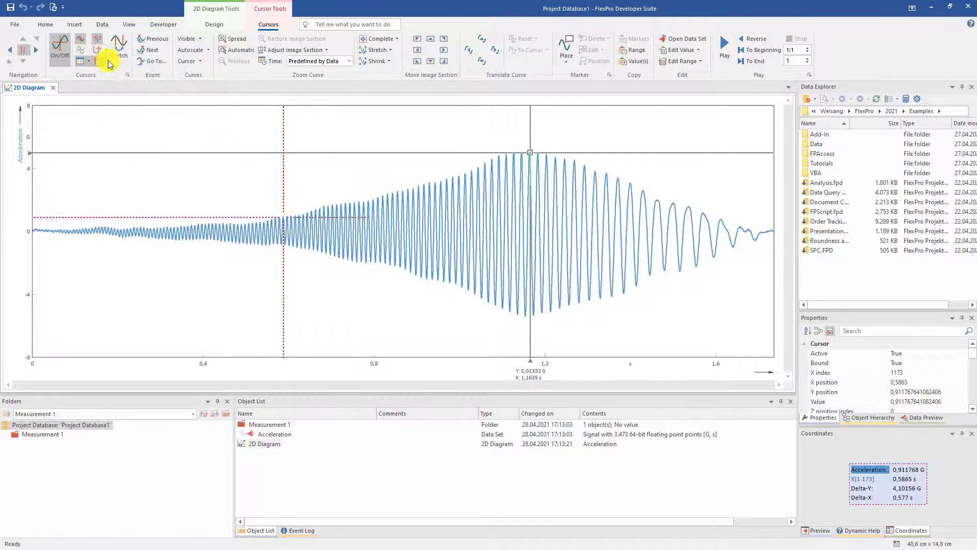
left_click(155, 56)
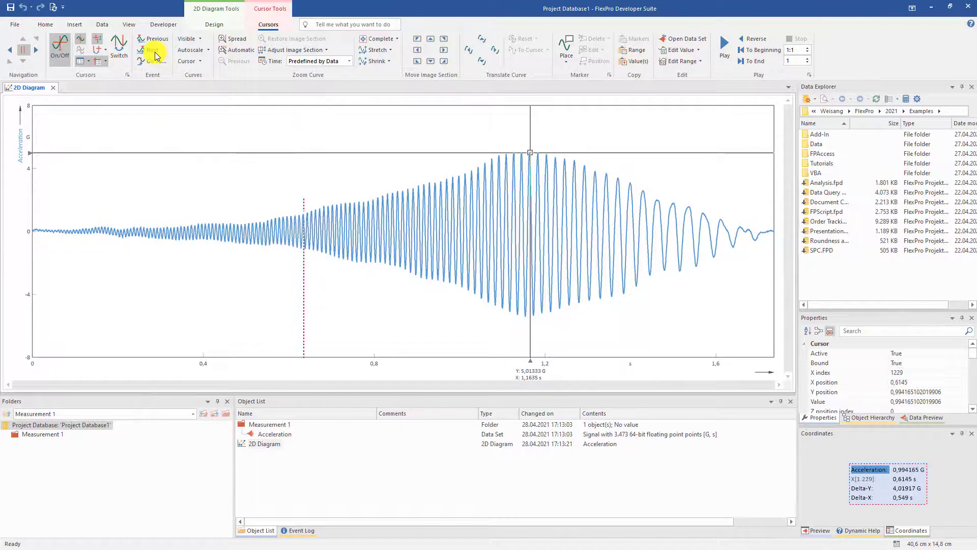
left_click(155, 56)
Step: Zoom into 0.6–0.85 s, zoom back out, and set the second cursor at 1.203 s
left_click_drag(282, 190, 399, 279)
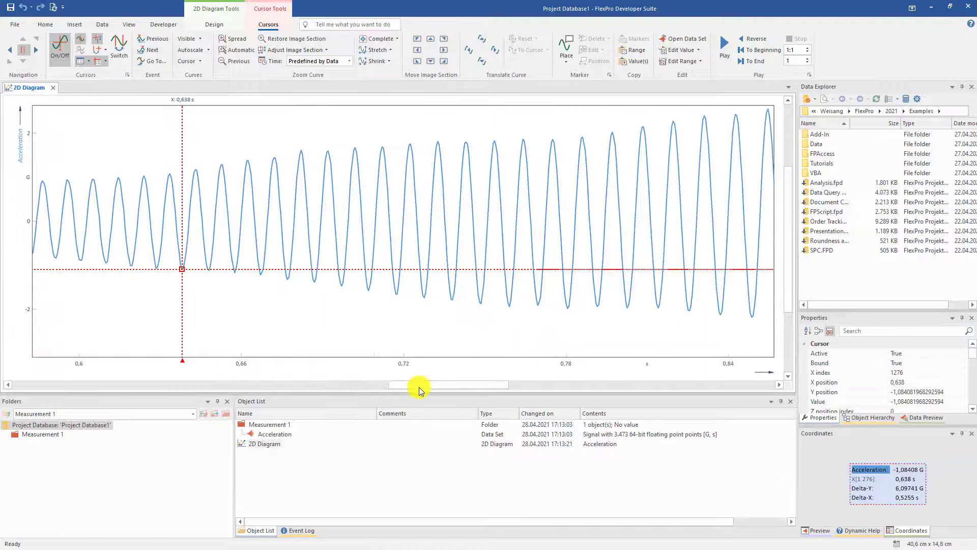
left_click_drag(420, 387, 541, 383)
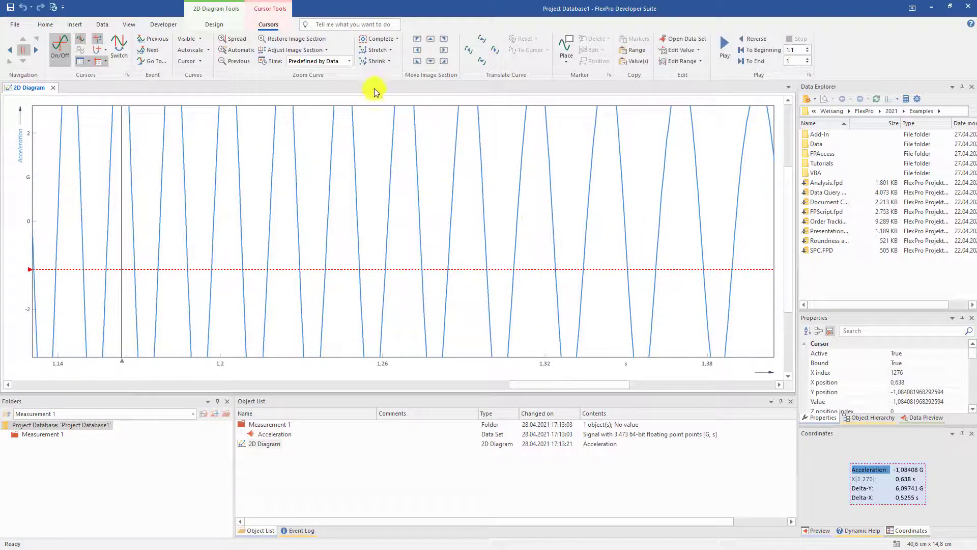
left_click(367, 40)
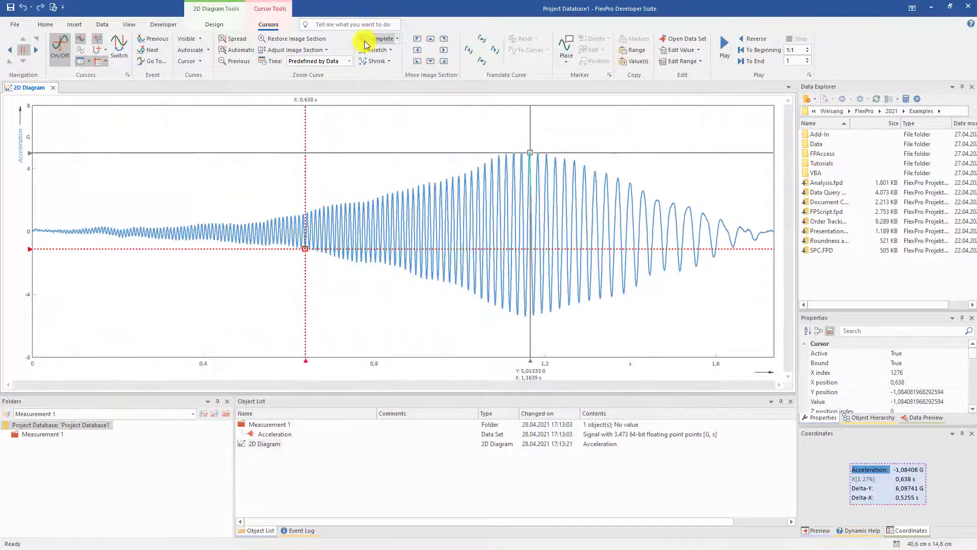
left_click(551, 138)
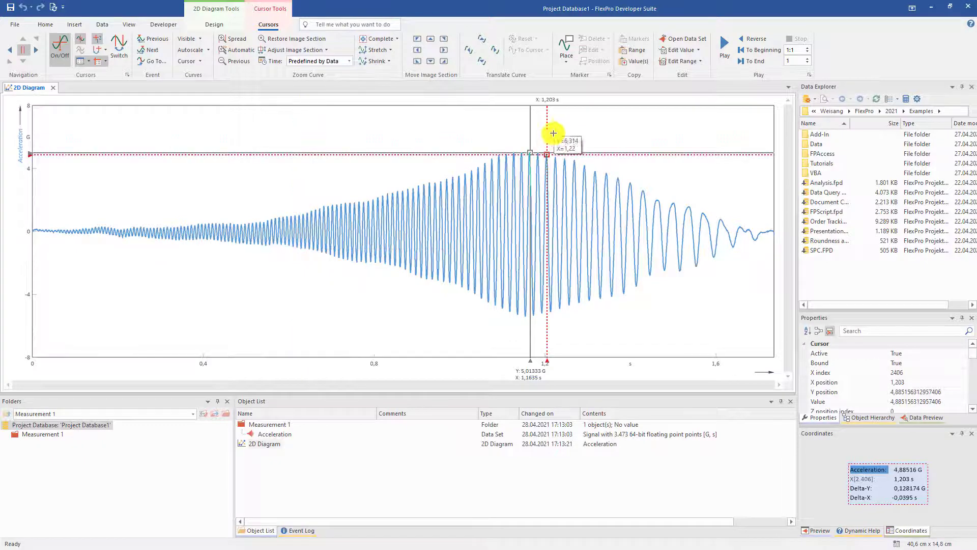
Step: Add a point value marker at the second cursor and move its label above the curve
left_click(567, 60)
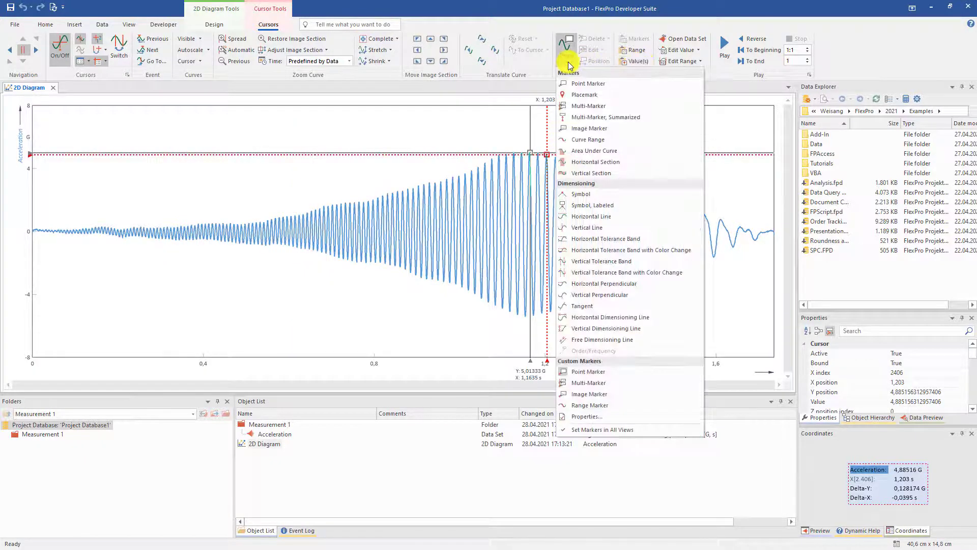
left_click(597, 84)
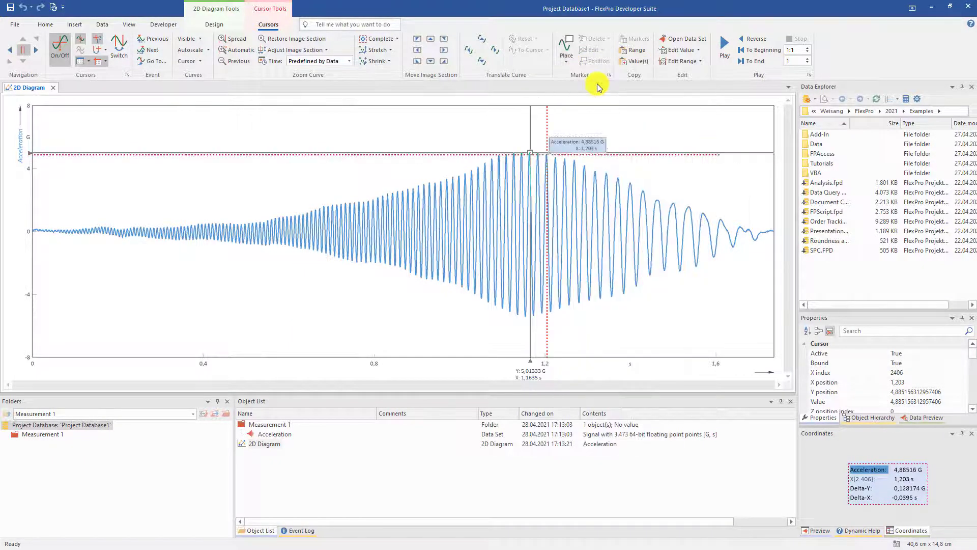
left_click_drag(560, 144, 490, 129)
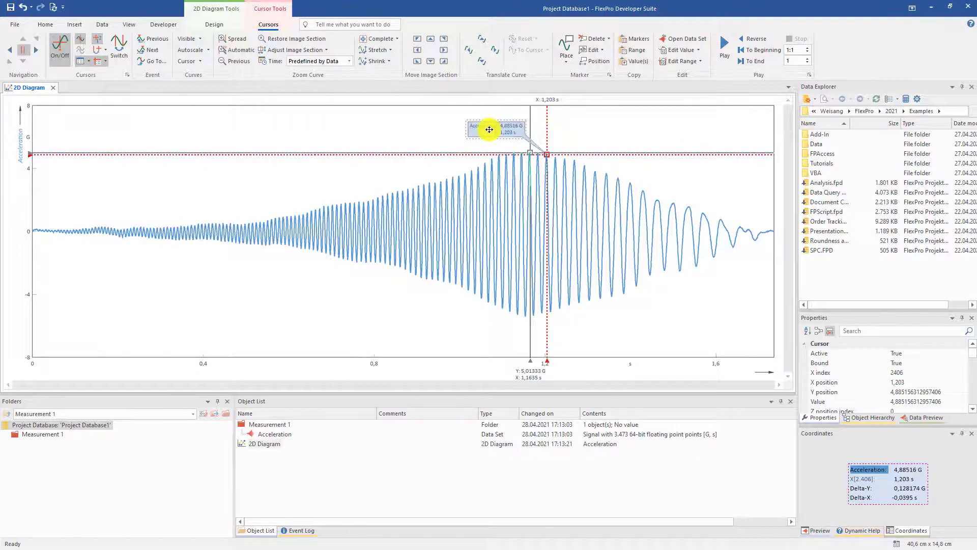
Step: Move the second cursor to 1.647 s, add a tangent, then remove all its markers
left_click(737, 236)
left_click(569, 63)
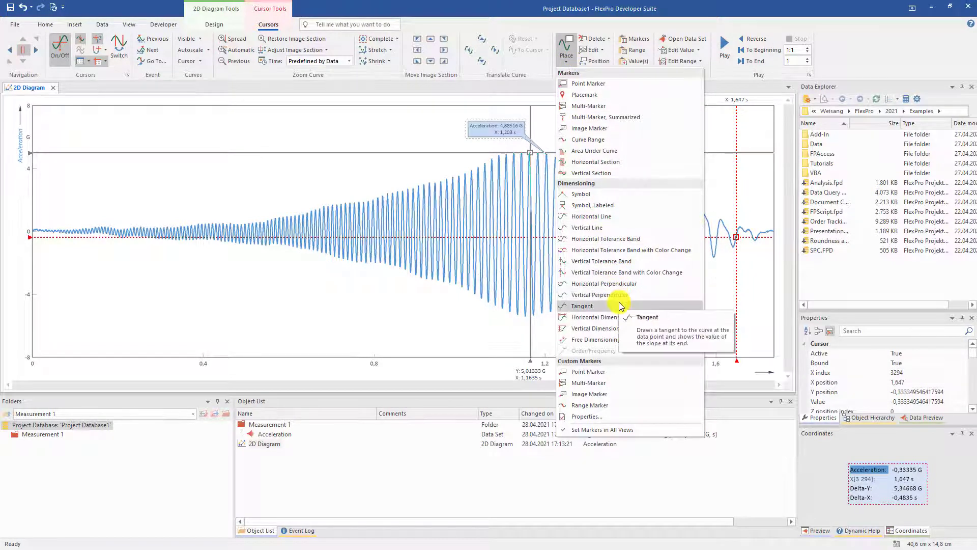
left_click(582, 306)
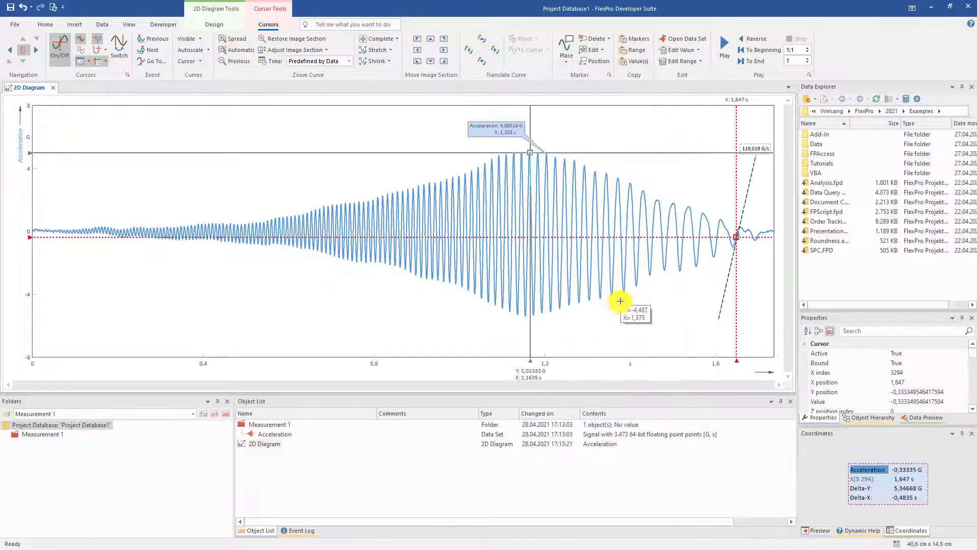
left_click(594, 39)
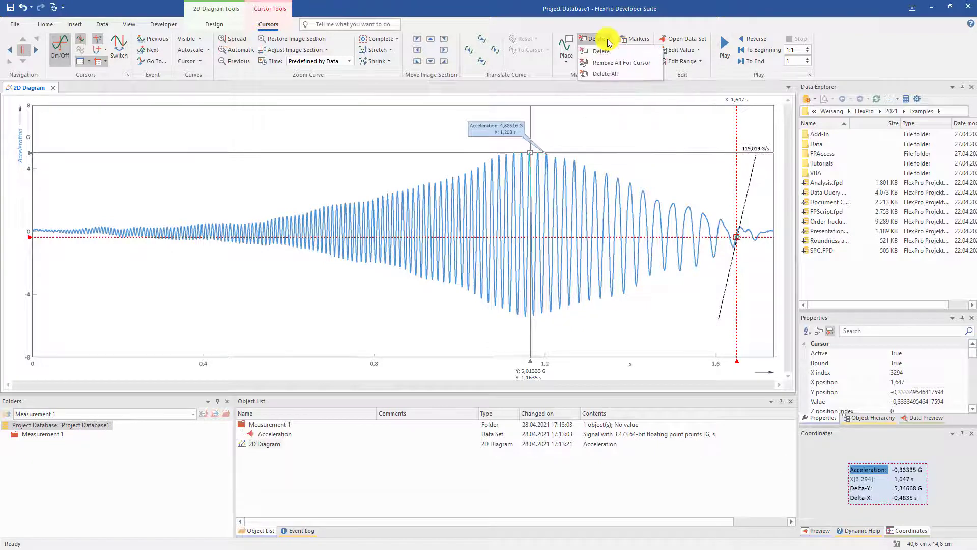
left_click(610, 62)
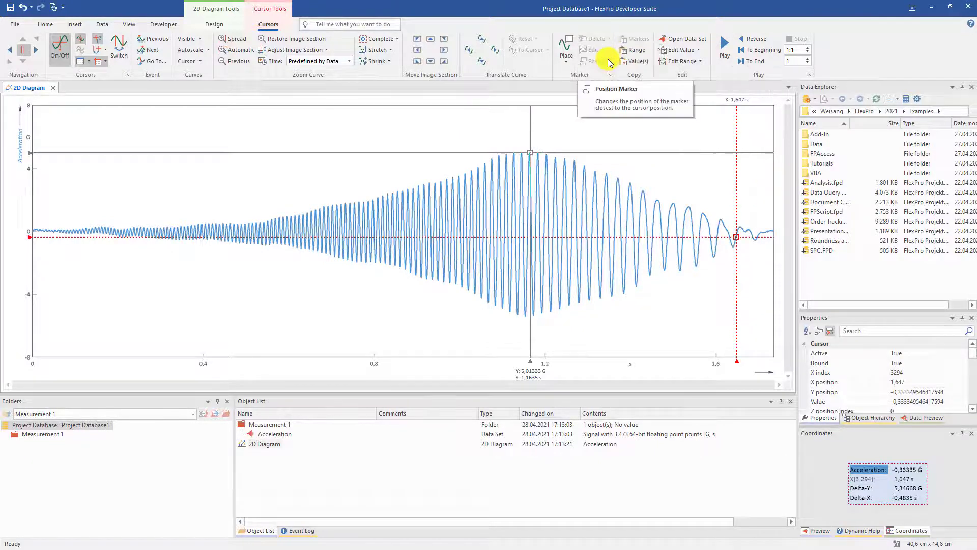
Step: Compute the upper envelope of Acceleration and add AccelerationEnvelope to the diagram
left_click(282, 431)
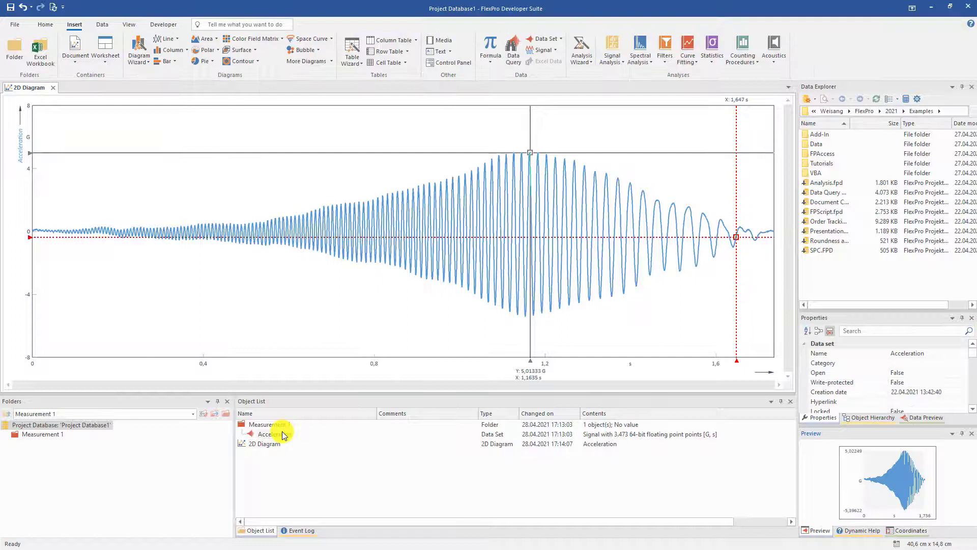
left_click(616, 62)
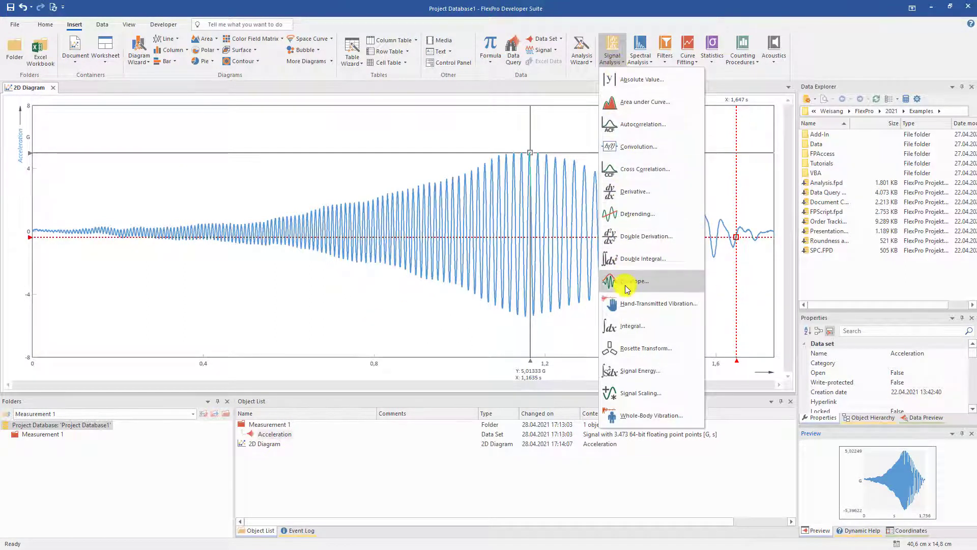
left_click(626, 283)
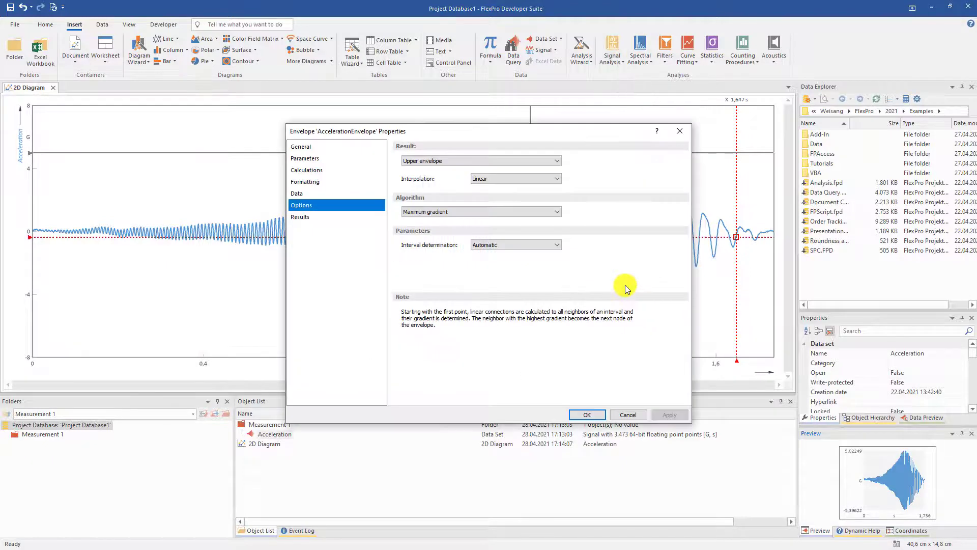
left_click(557, 161)
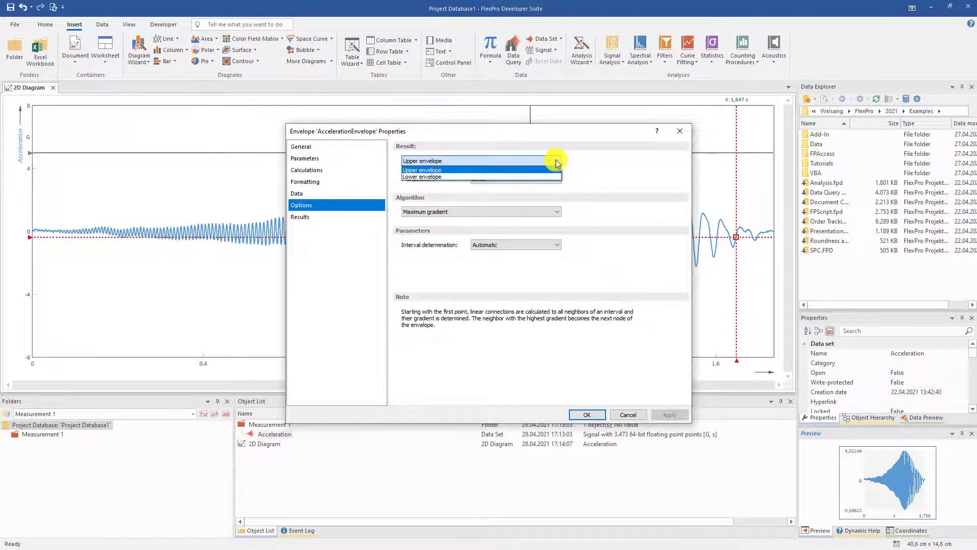
left_click(557, 161)
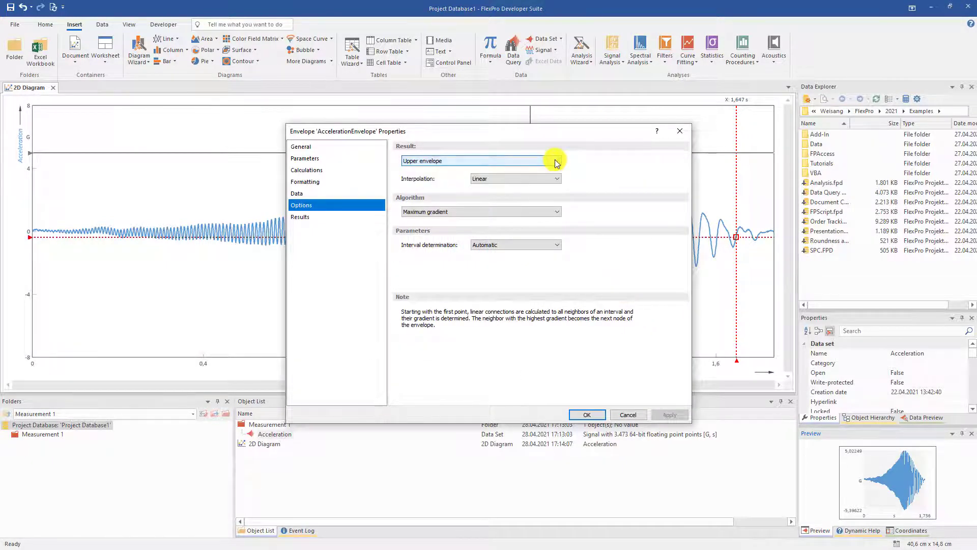
left_click(593, 415)
mouse_move(300, 456)
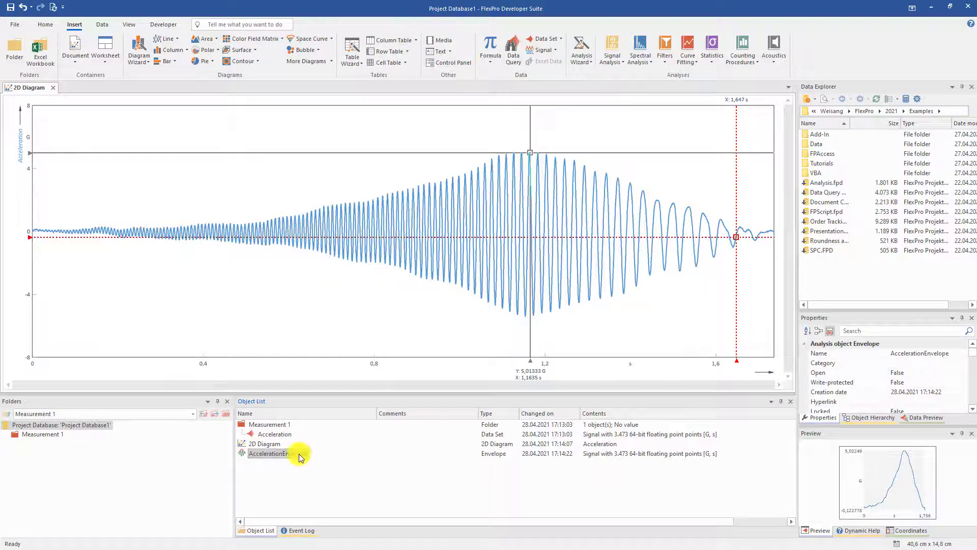
left_click_drag(299, 454, 364, 285)
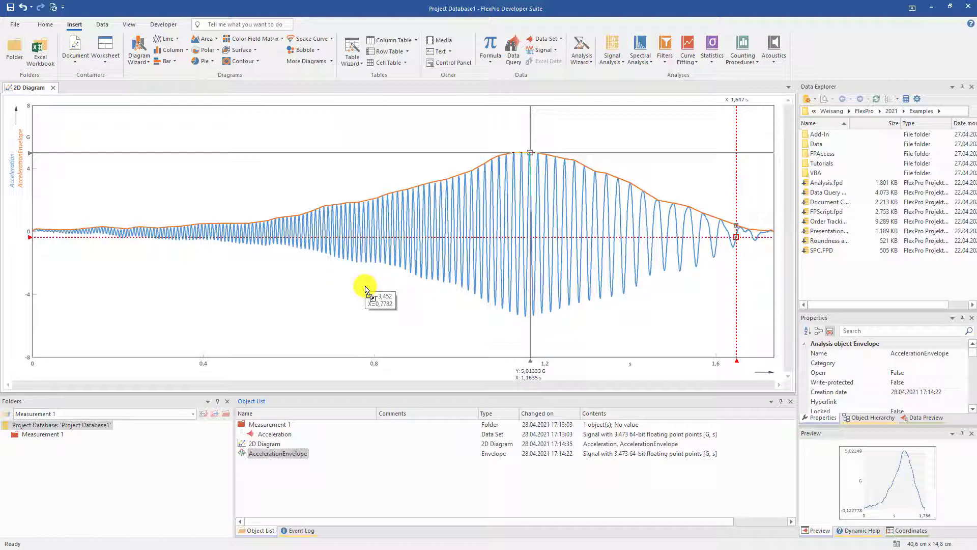
Step: Compute the Acceleration maximum as AccelerationMaximum (5.022 G)
left_click(282, 434)
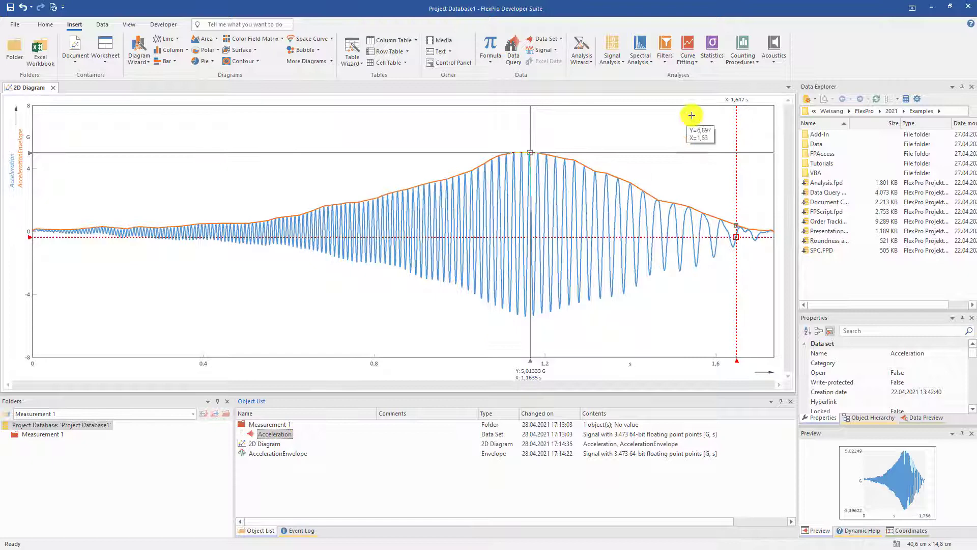
left_click(712, 63)
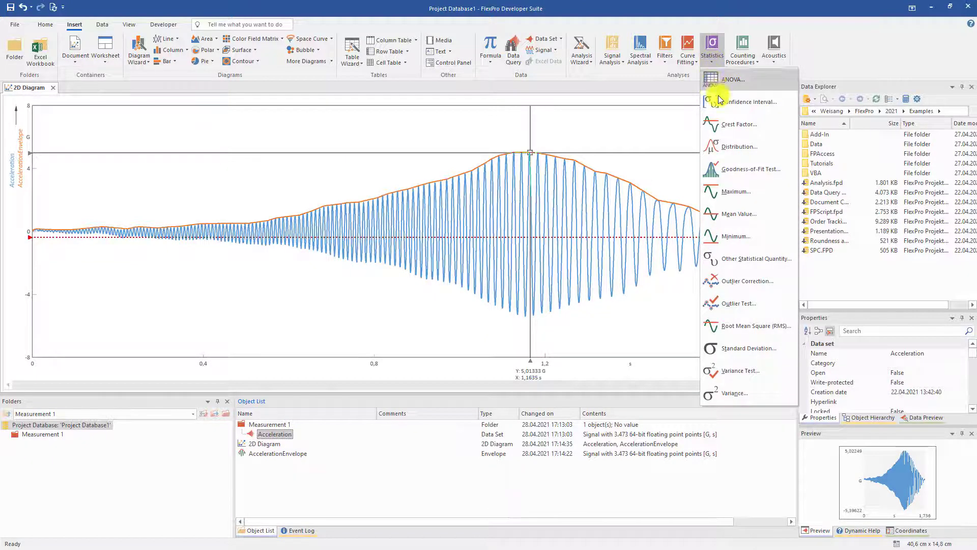
left_click(734, 192)
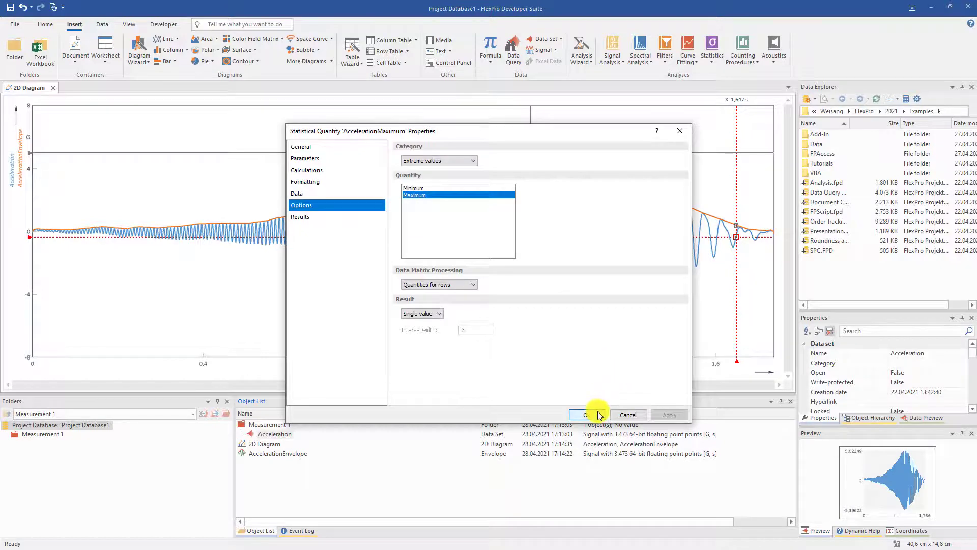
left_click(598, 415)
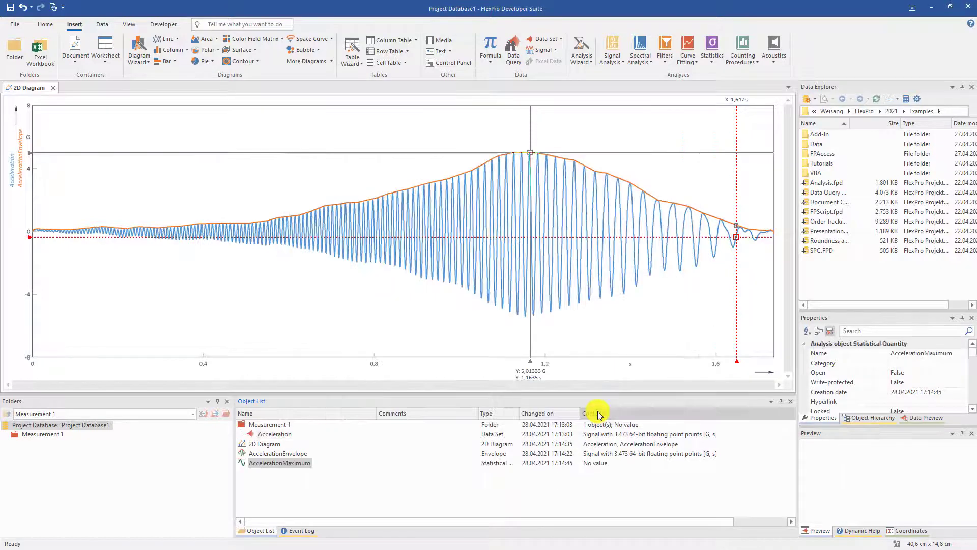
Step: Compute the Acceleration minimum (-5.396 G) and select both extreme-value results
left_click(289, 437)
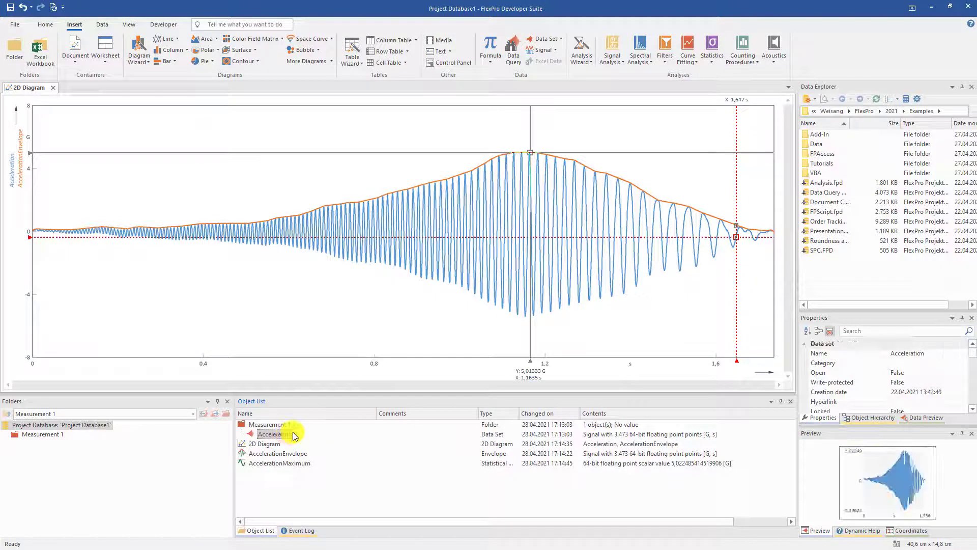
left_click(716, 54)
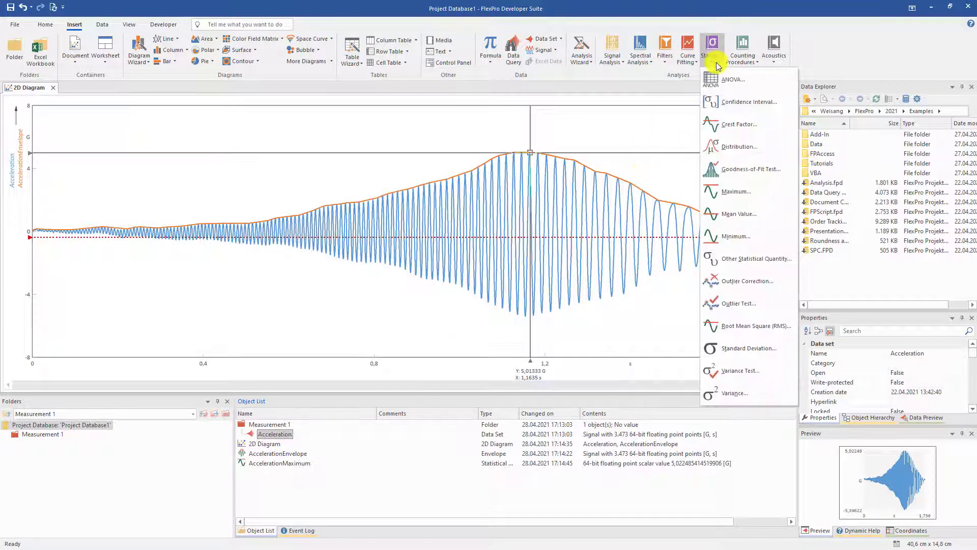
left_click(725, 237)
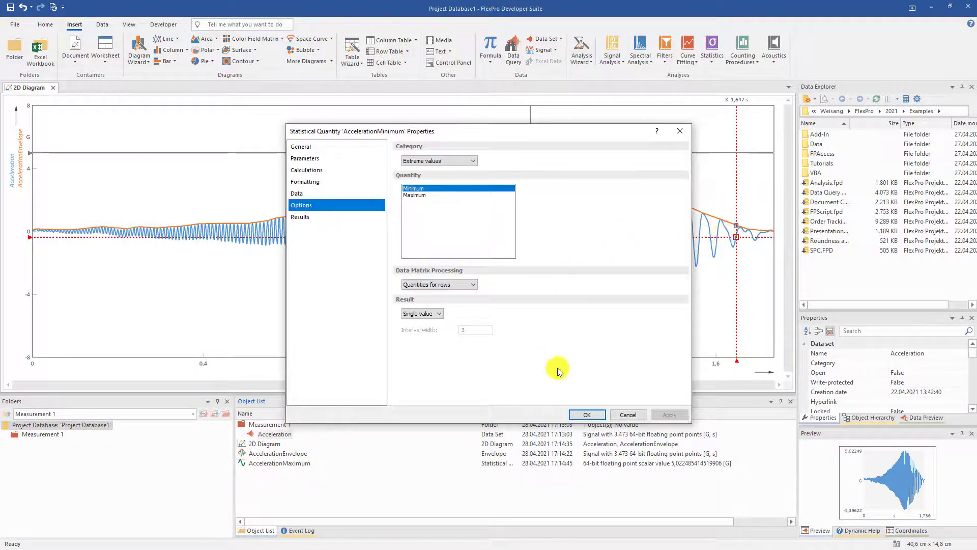
left_click(580, 416)
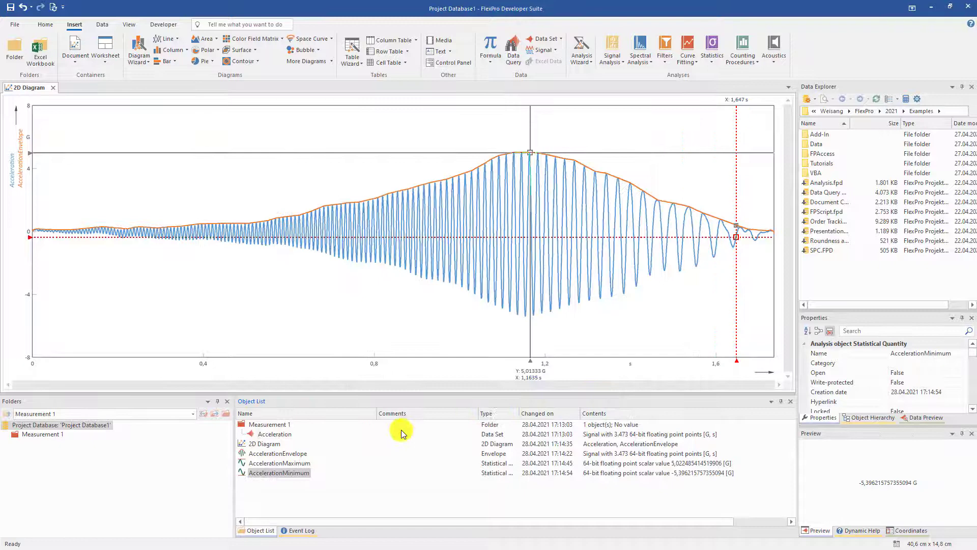
left_click(303, 463)
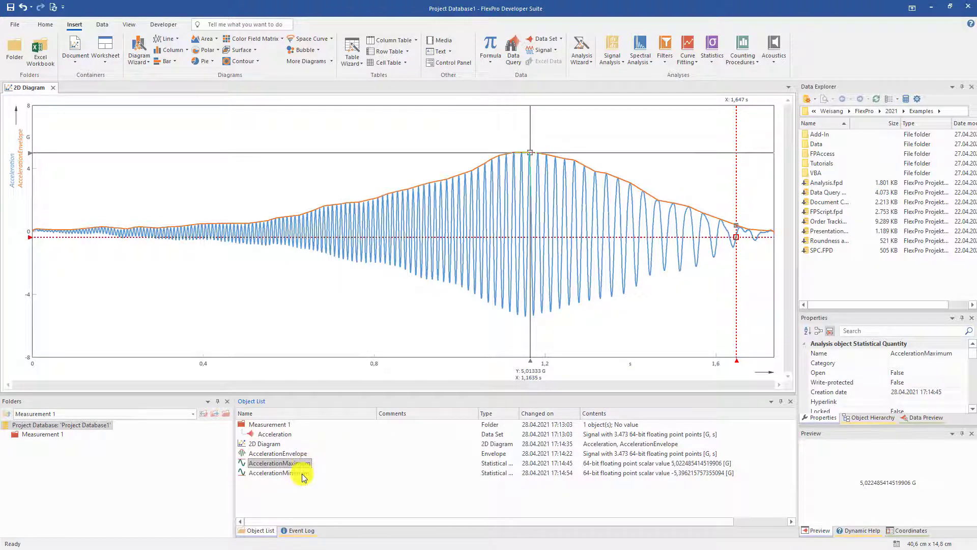
left_click(302, 475, "ctrl")
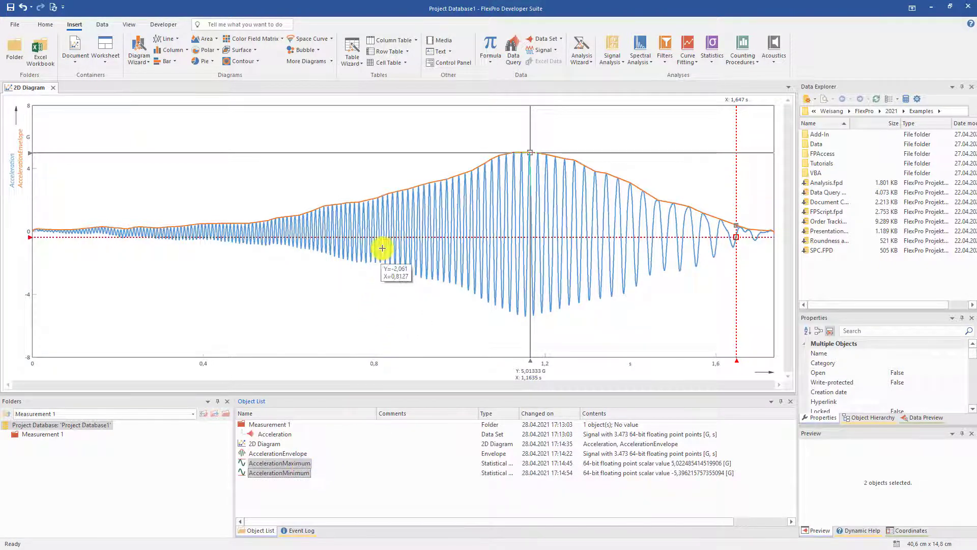
Step: Insert an orange cell table of AccelerationMaximum and AccelerationMinimum, then close its view
left_click(401, 63)
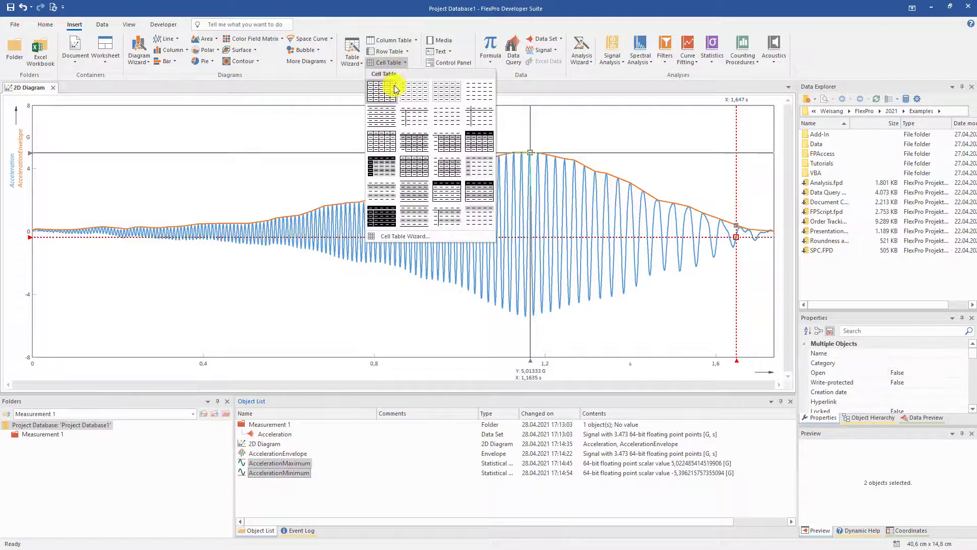
left_click(384, 160)
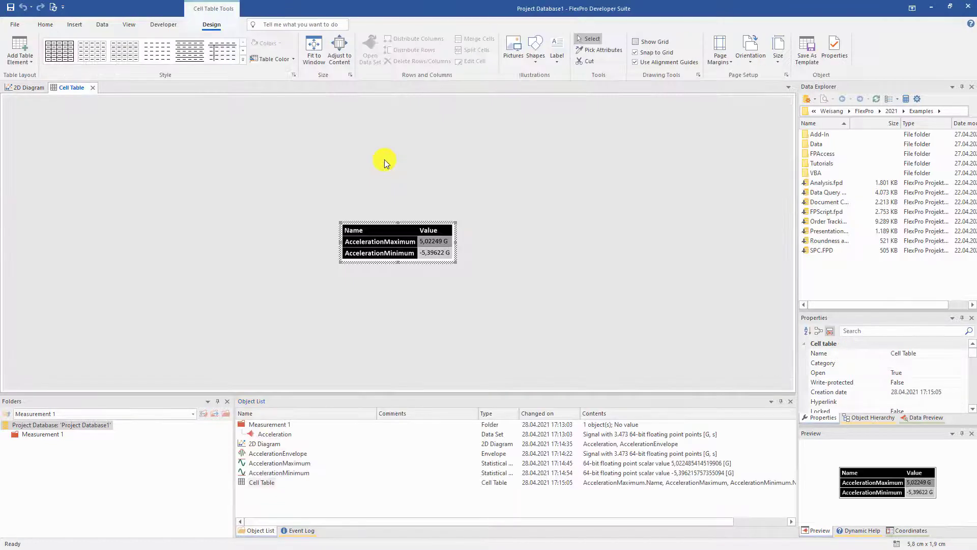
left_click(294, 59)
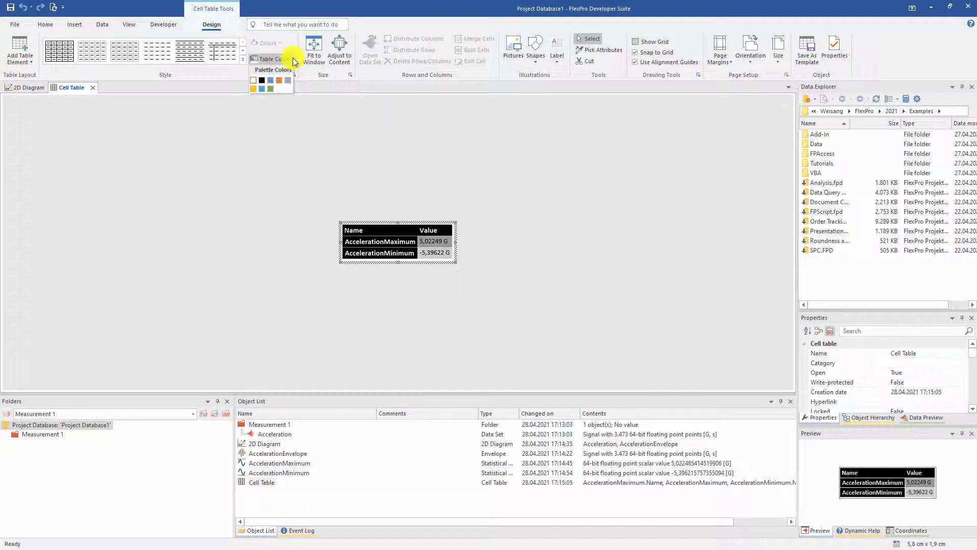
left_click(277, 82)
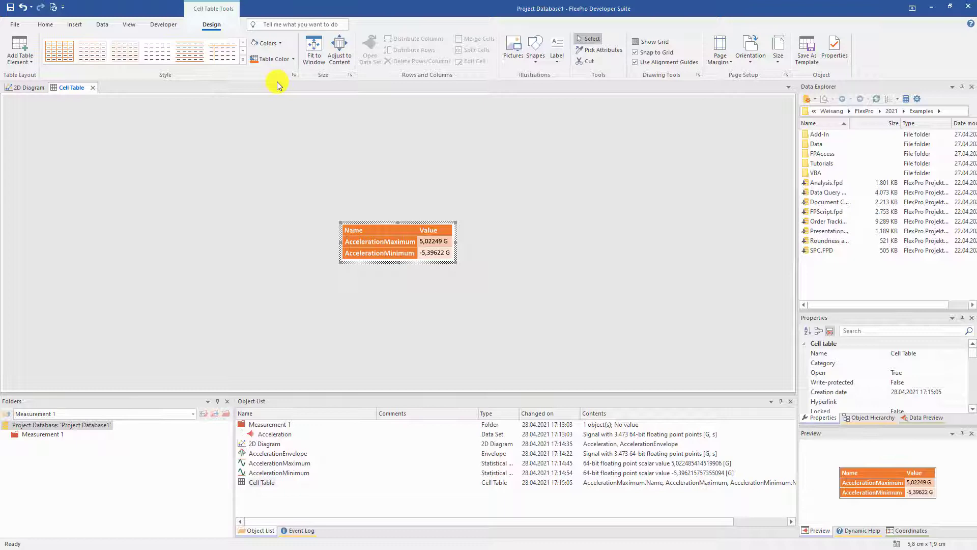
left_click(93, 87)
Step: Close the 2D diagram view and create a new landscape document
left_click(53, 88)
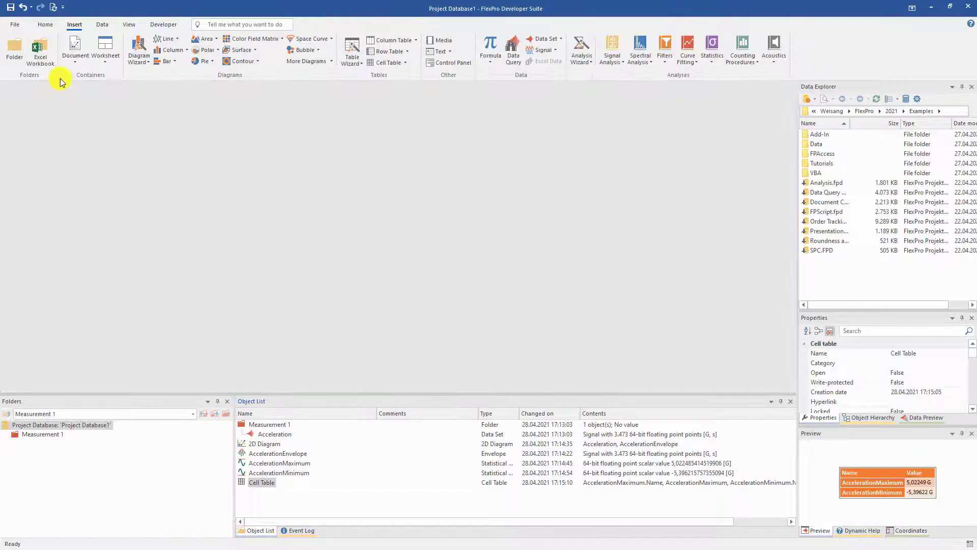
left_click(75, 51)
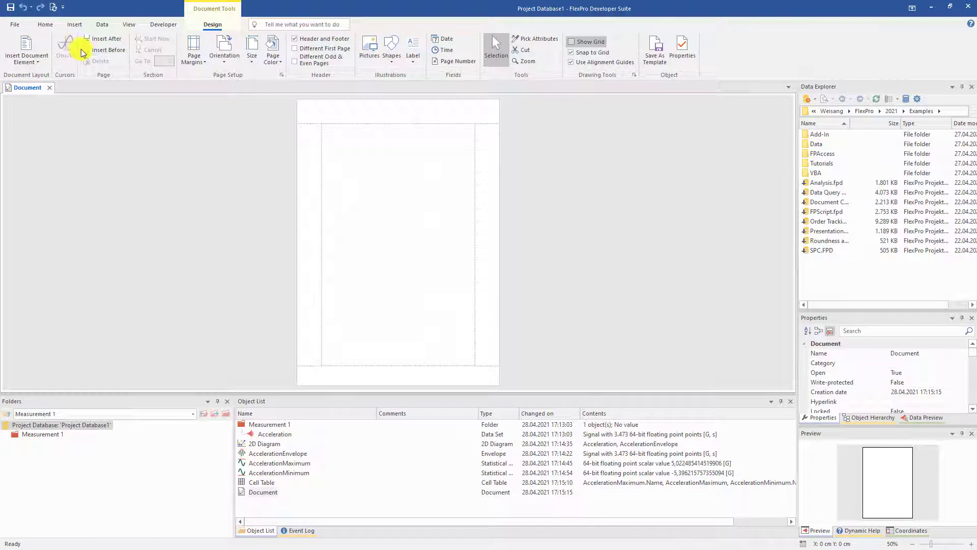
left_click(224, 56)
left_click(224, 106)
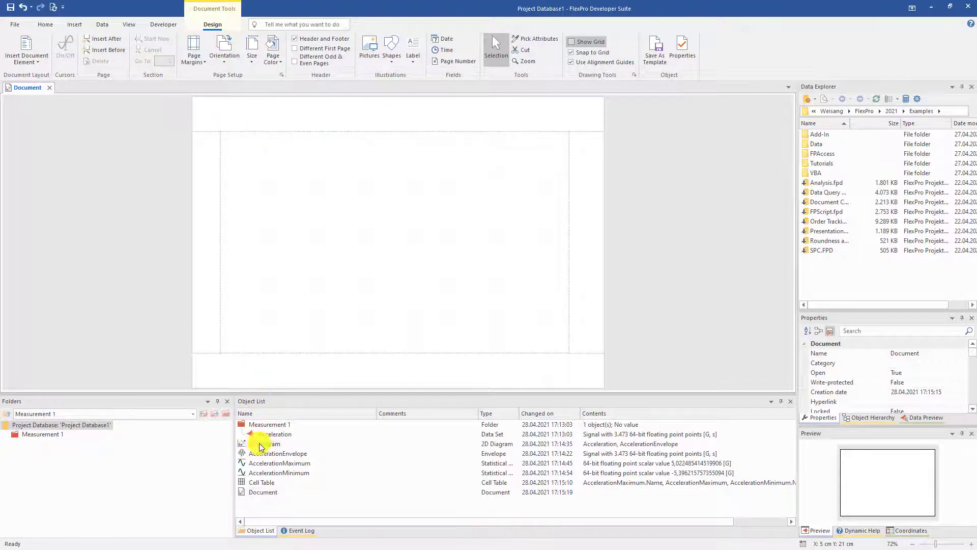
Step: Place the 2D diagram on the page's left and the cell table to its right
mouse_move(260, 443)
left_mouse_down()
mouse_move(316, 290)
mouse_move(310, 284)
left_mouse_up()
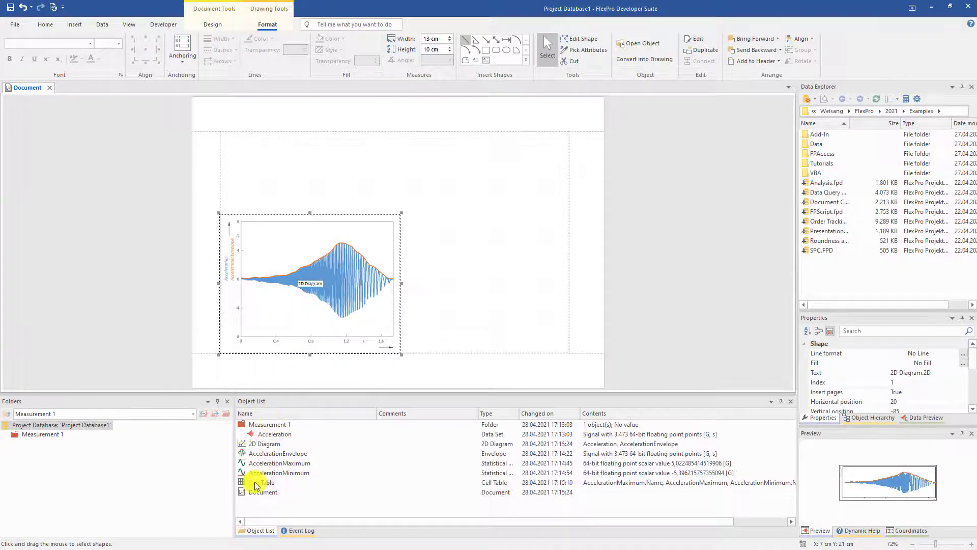
left_click_drag(262, 482, 456, 236)
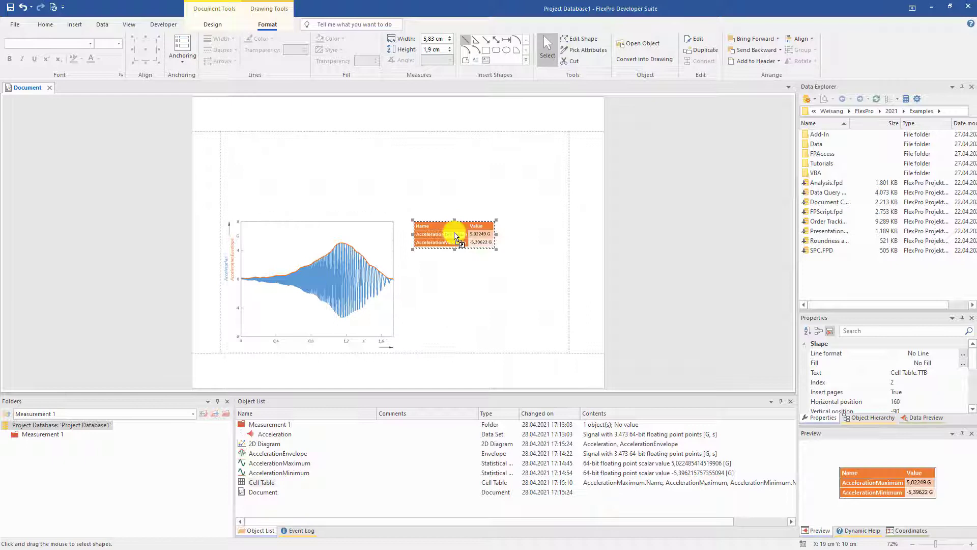
left_click(240, 174)
left_click(412, 46)
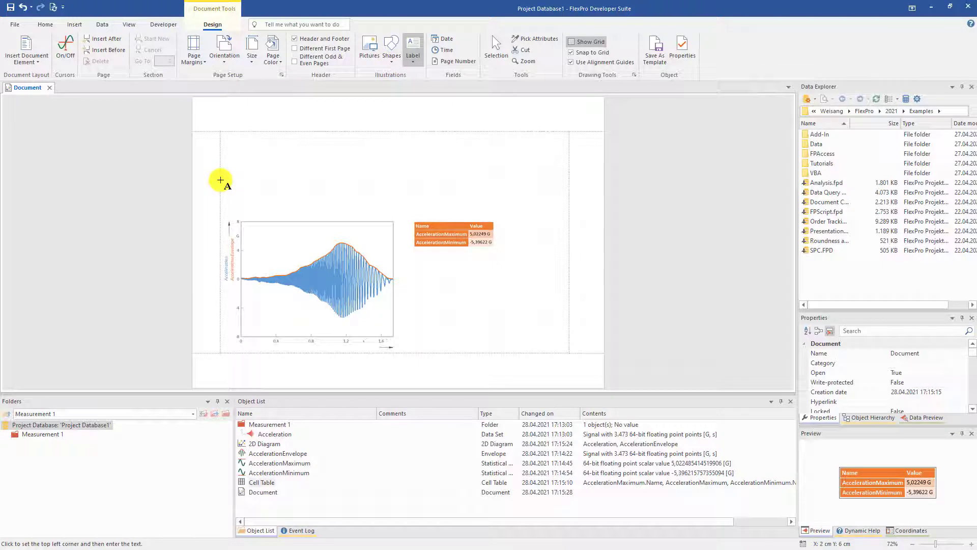
Step: Add a 16-point, heading-level-1 label showing the folder name field above the diagram
left_click(221, 180)
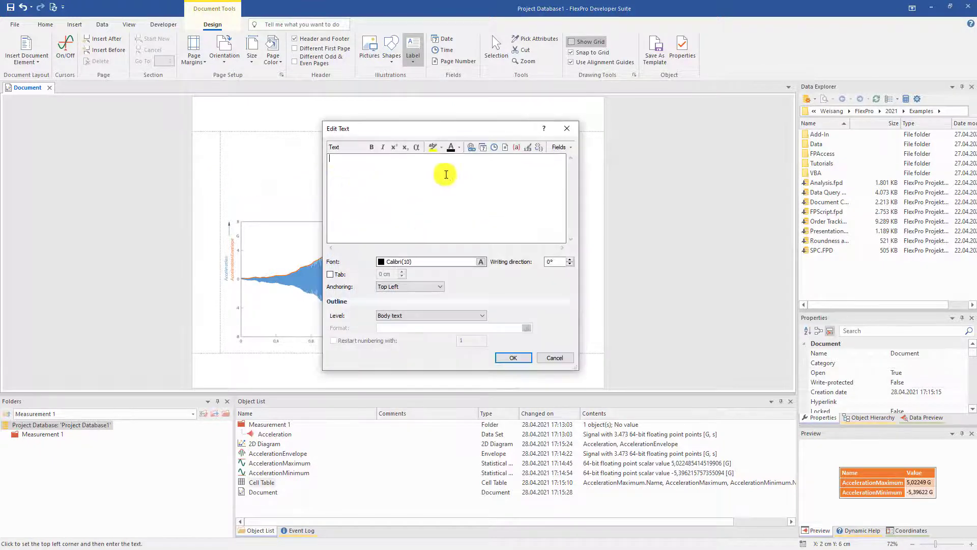
left_click(563, 148)
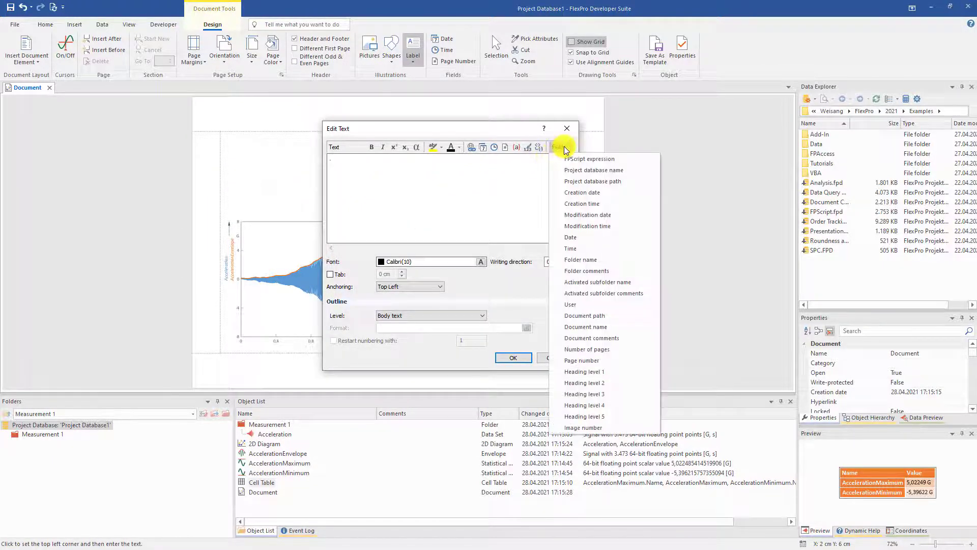
left_click(580, 260)
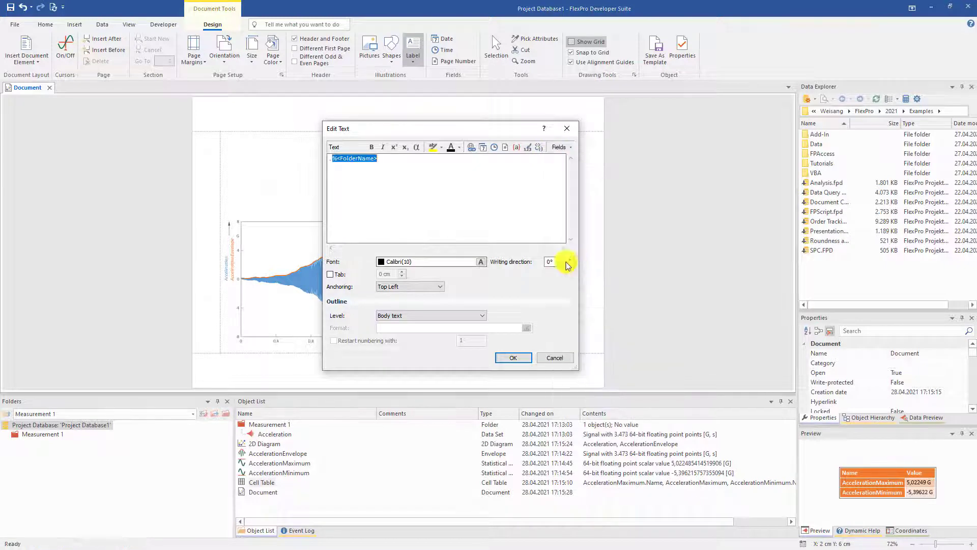
left_click(480, 262)
left_click(481, 243)
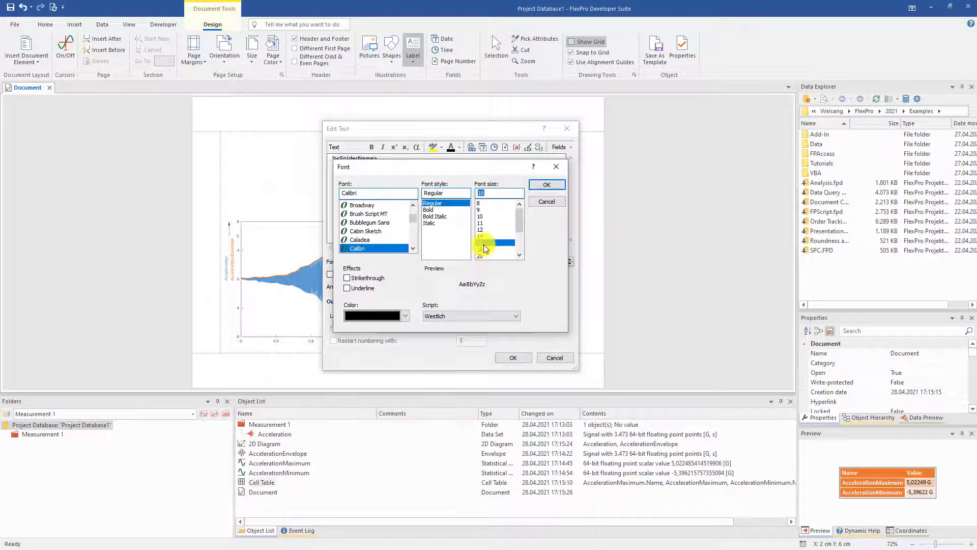
left_click(547, 188)
left_click(476, 316)
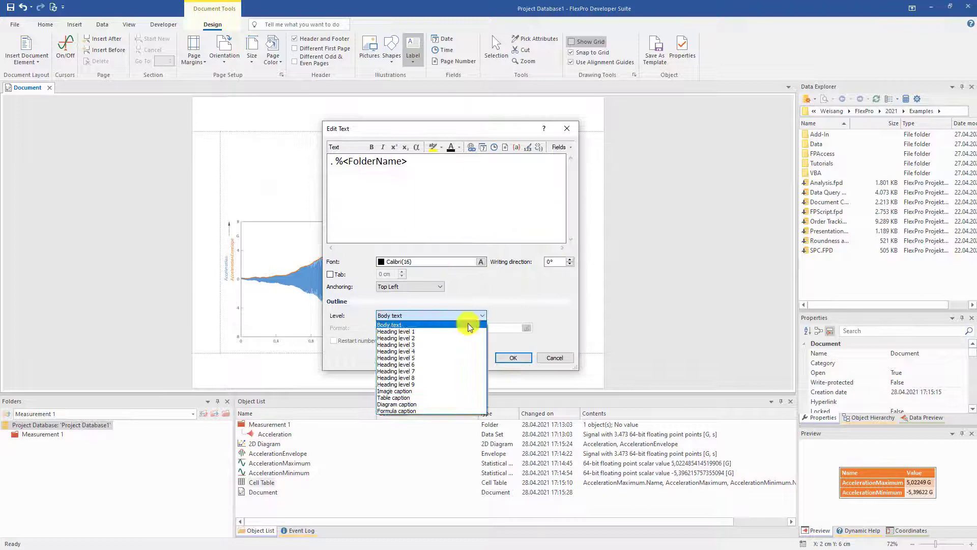
left_click(457, 331)
left_click(508, 356)
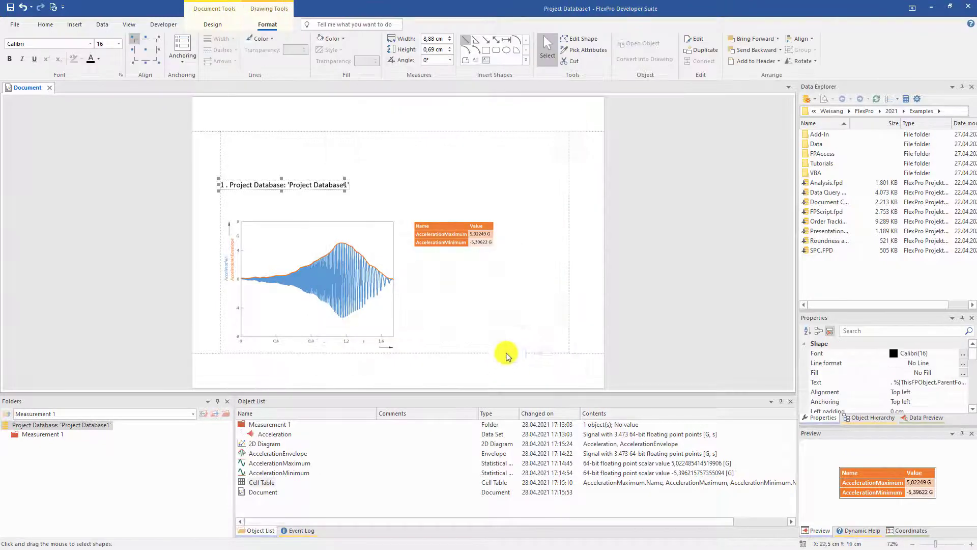
left_click(588, 266)
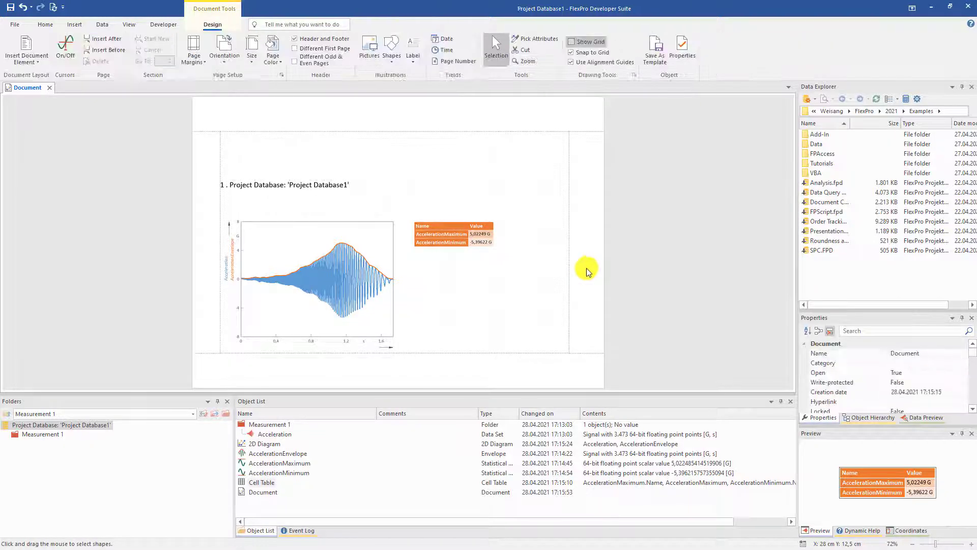
Step: Import Measurement 2.fpf and Measurement 3.fpf from the object list's import command
right_click(339, 452)
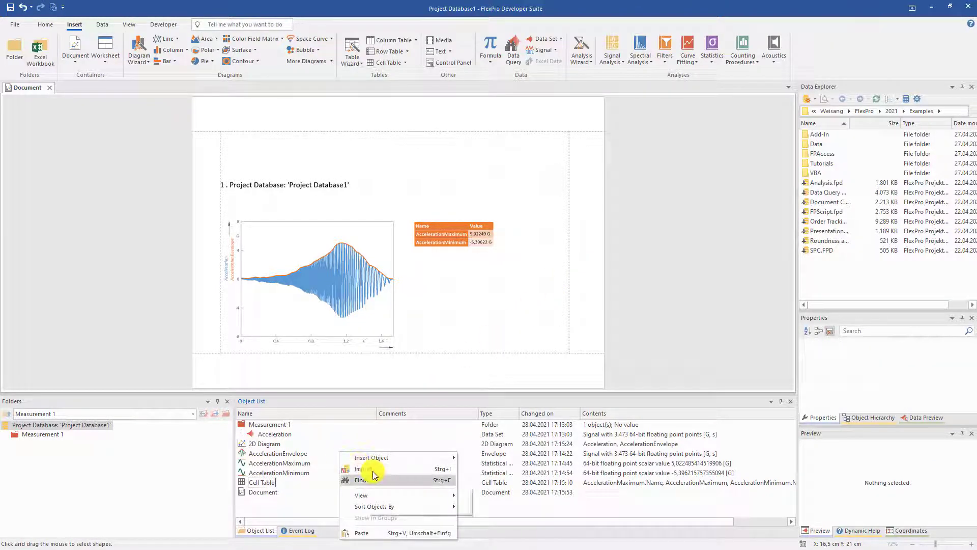
left_click(371, 470)
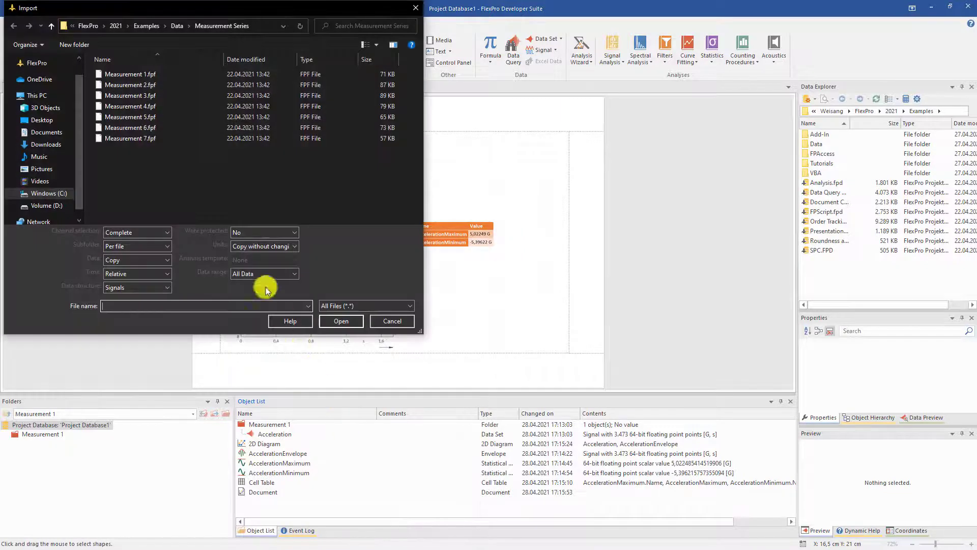
left_click(139, 73)
left_click(144, 97, "shift")
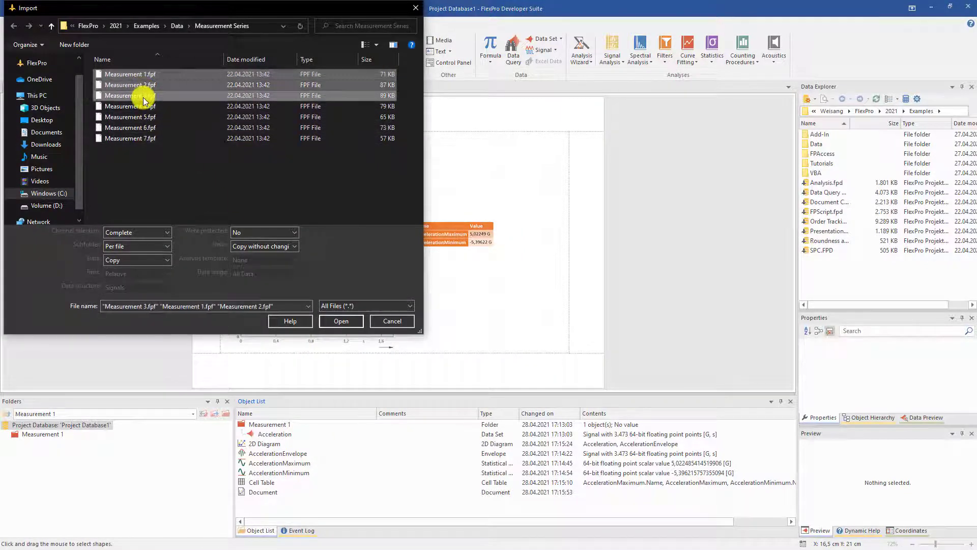
left_click(137, 85)
left_click(137, 95, "shift")
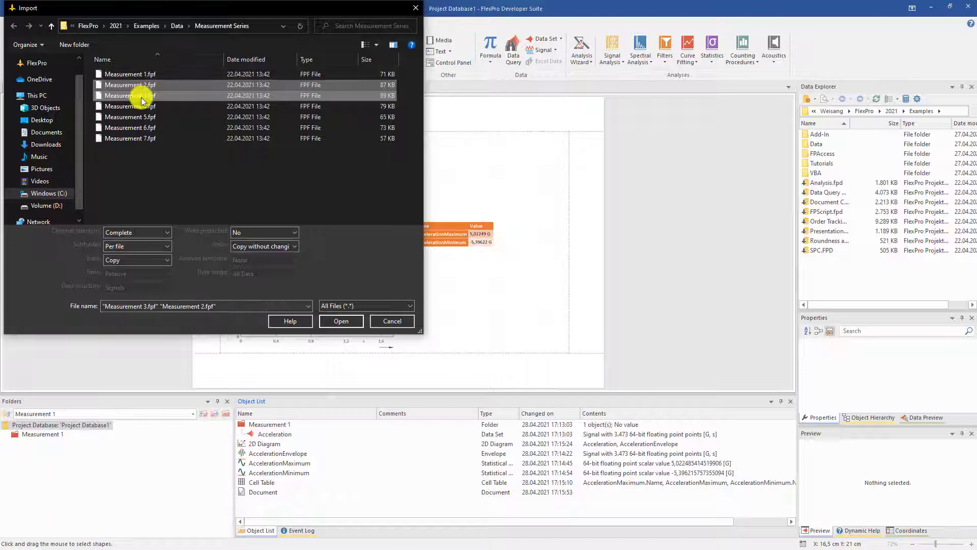
left_click(341, 321)
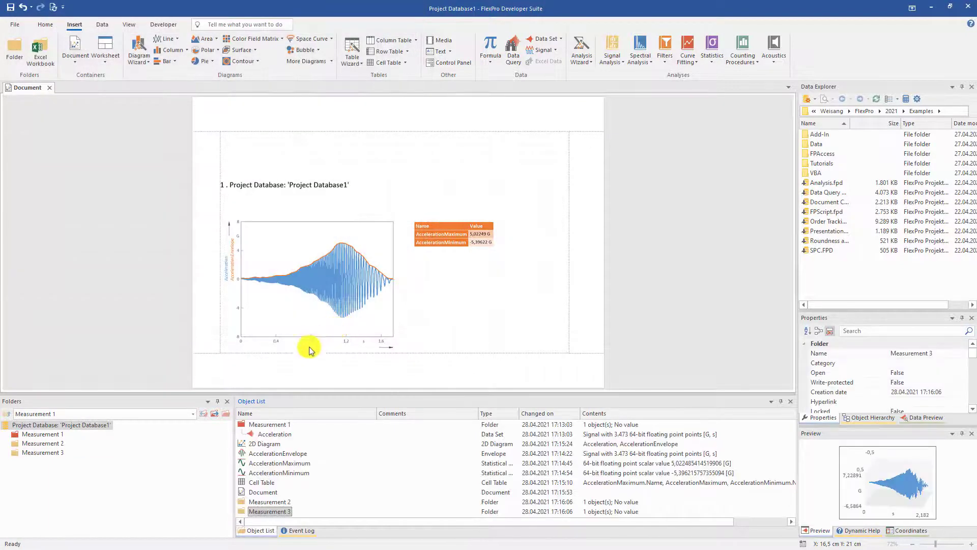
Step: Cycle the active folder through Measurement 3 and 2 back to Measurement 1
left_click(213, 415)
left_click(213, 415)
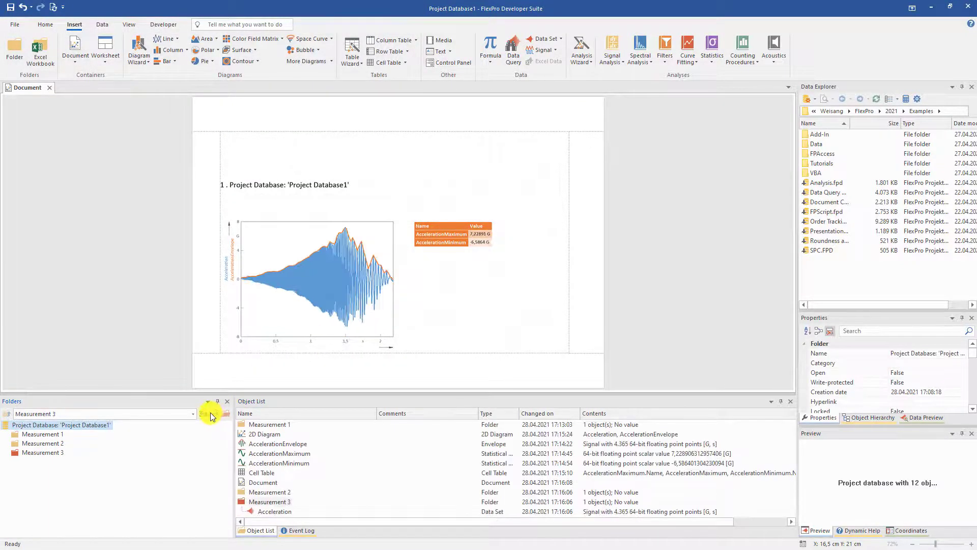
left_click(205, 413)
left_click(204, 413)
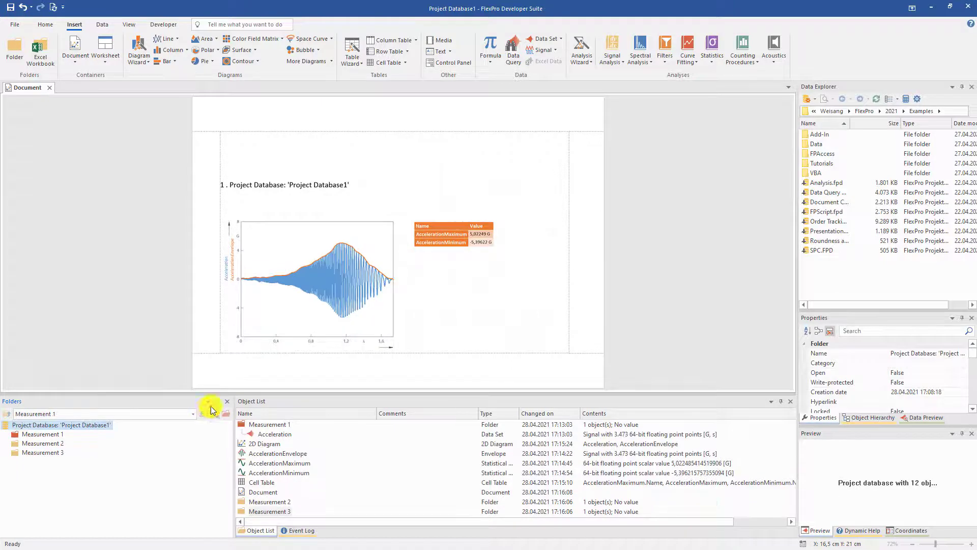
left_click(587, 204)
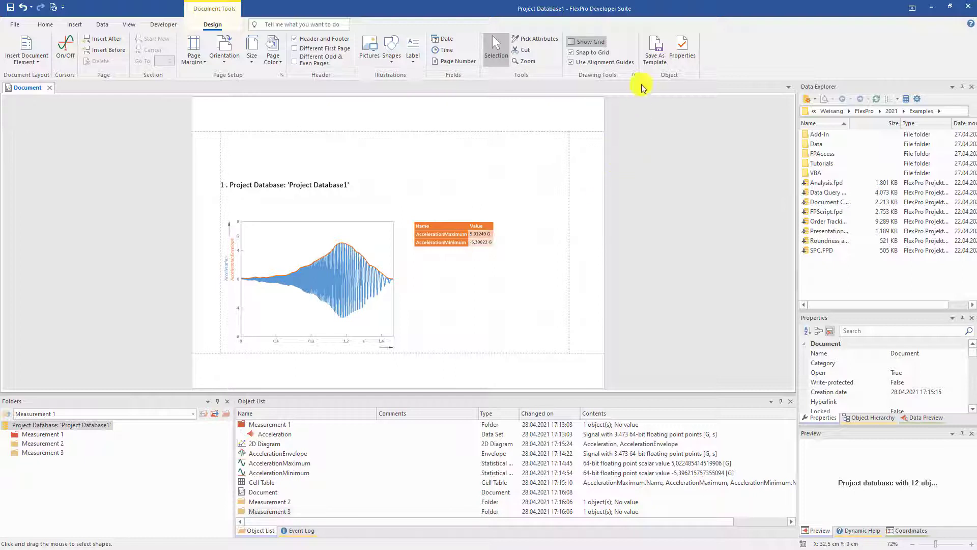
Step: Save the document's evaluation as an Analysis-type template named MyAnalysis, running the wizard to Finish
left_click(655, 53)
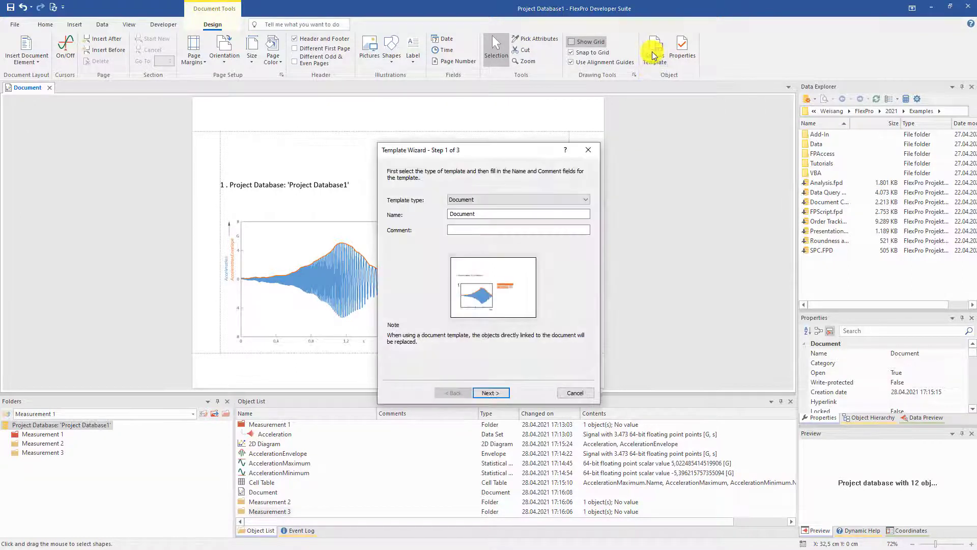
left_click(585, 199)
left_click(497, 216)
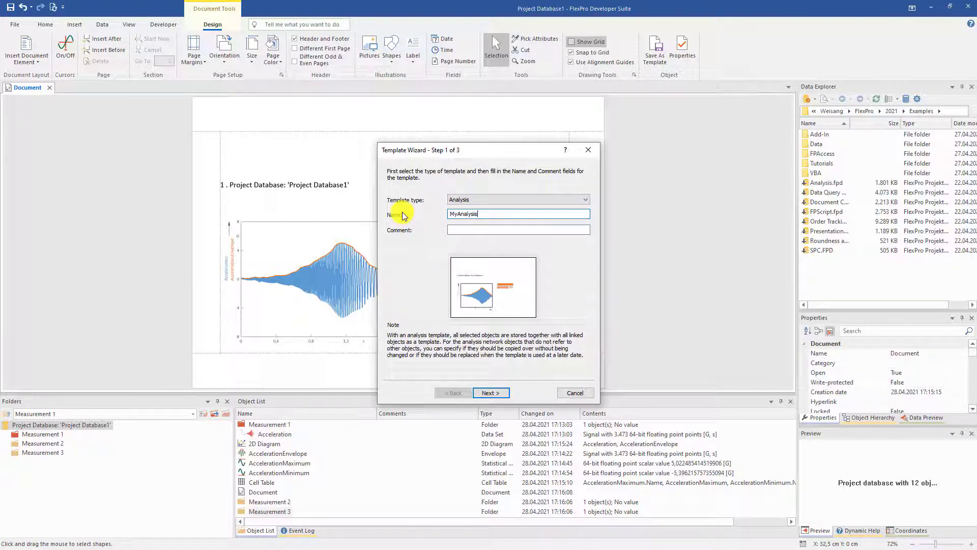
left_click(492, 393)
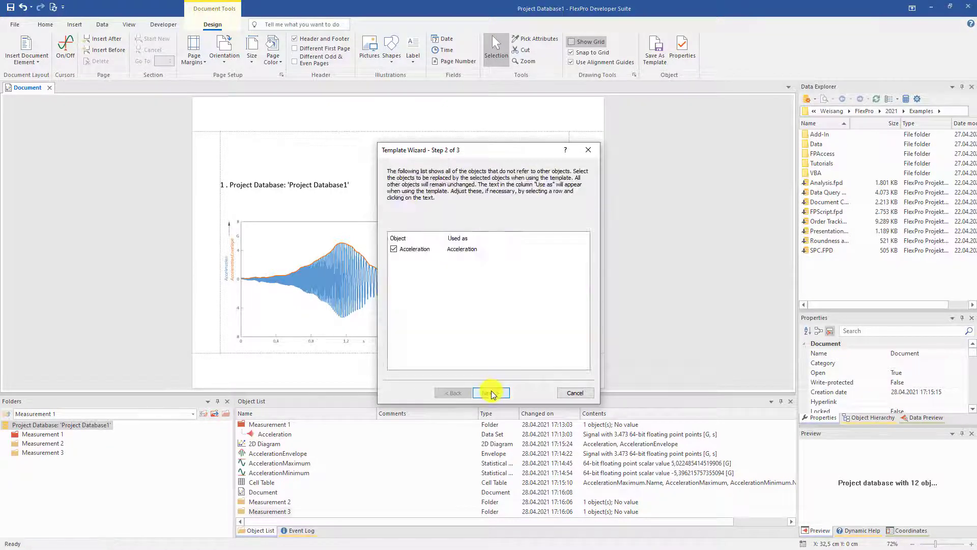
left_click(493, 393)
left_click(529, 393)
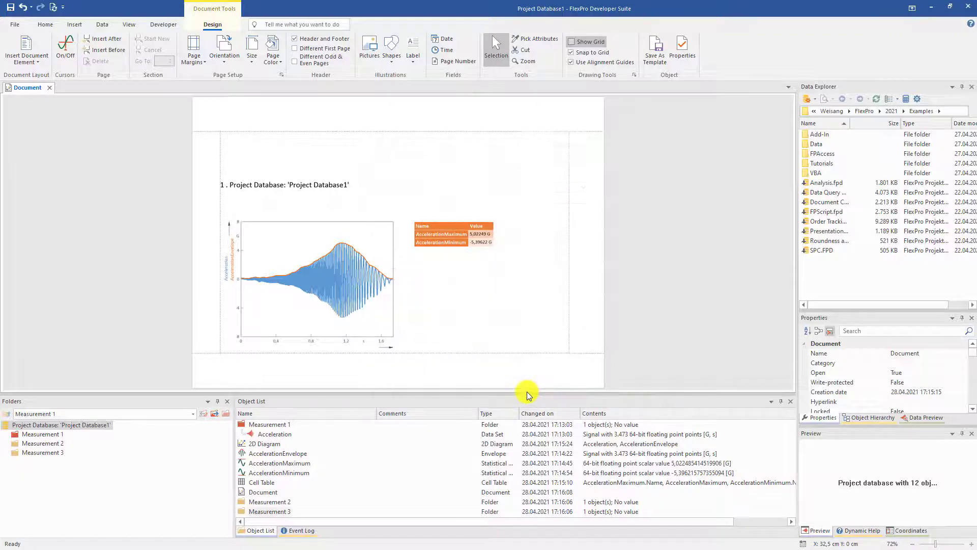
Step: Select every object in the project's Object List and delete them all
left_click(360, 456)
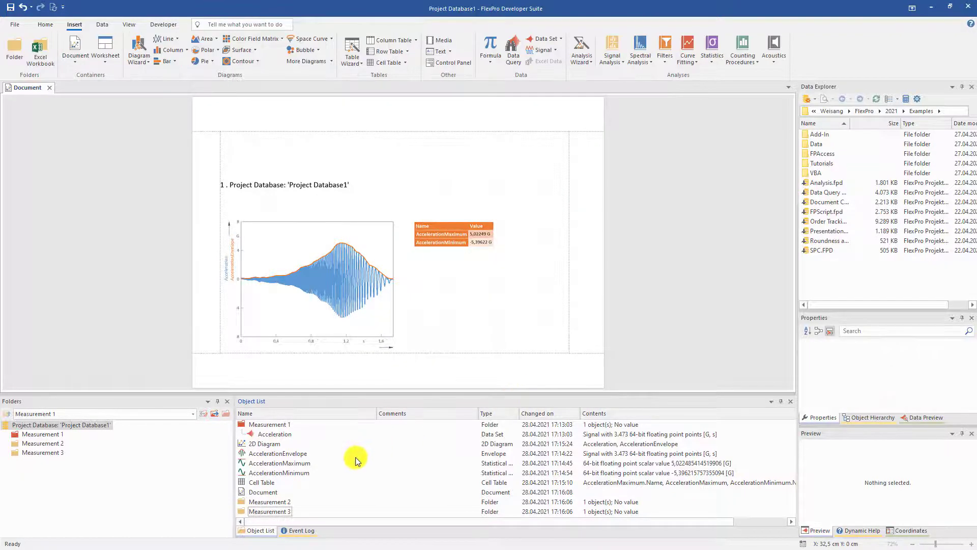
key("ctrl+a")
right_click(288, 455)
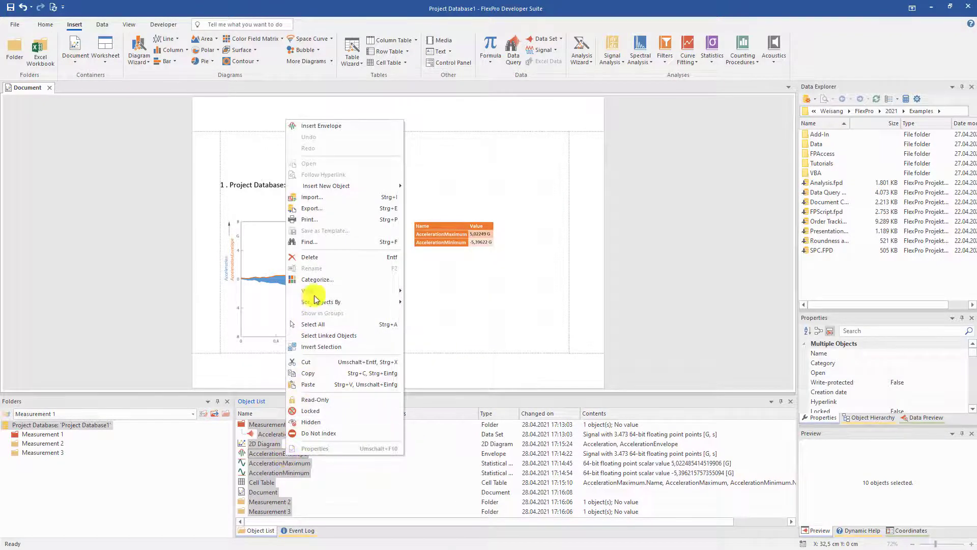
left_click(322, 255)
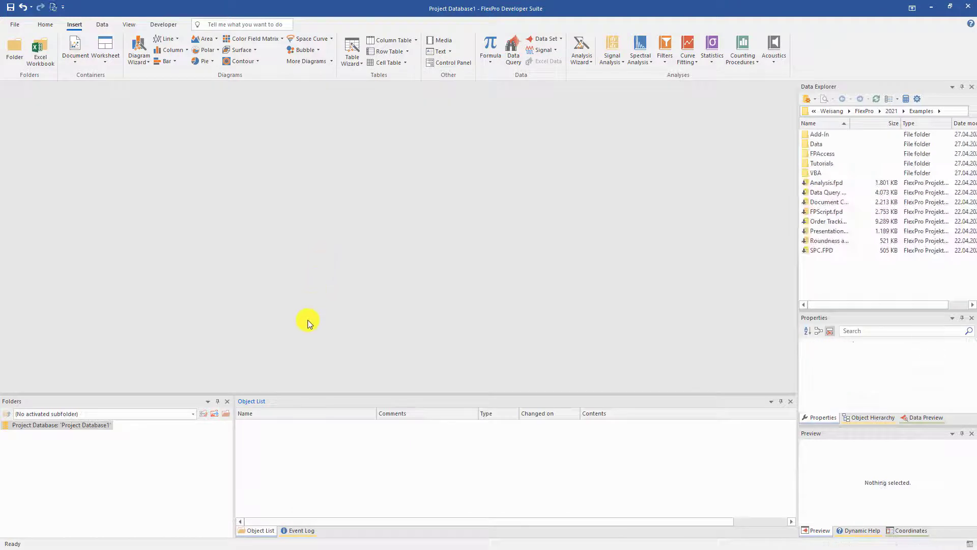
Step: Import Measurement 1, 2 and 3 with the MyAnalysis analysis template applied
right_click(282, 439)
left_click(307, 458)
left_click(134, 75)
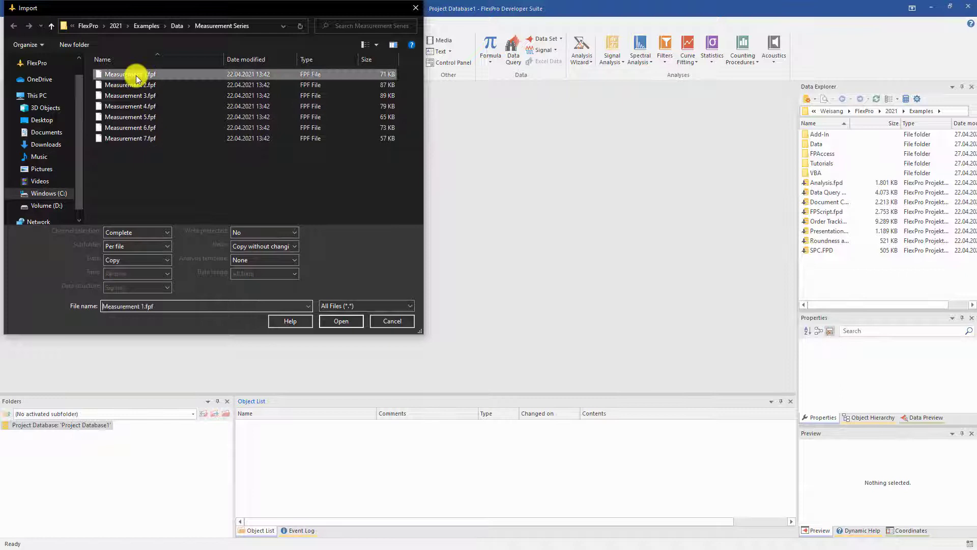
left_click(135, 97, "shift")
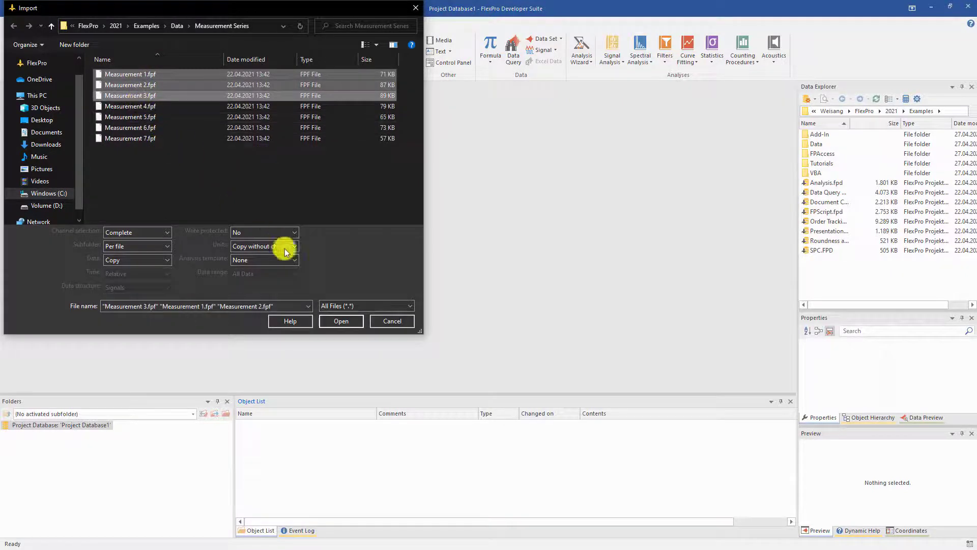
left_click(295, 260)
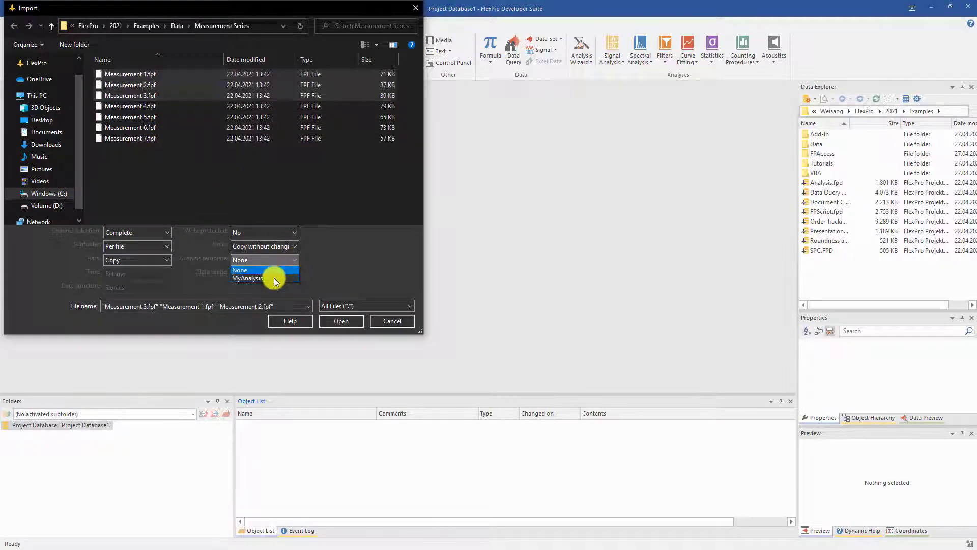
left_click(272, 279)
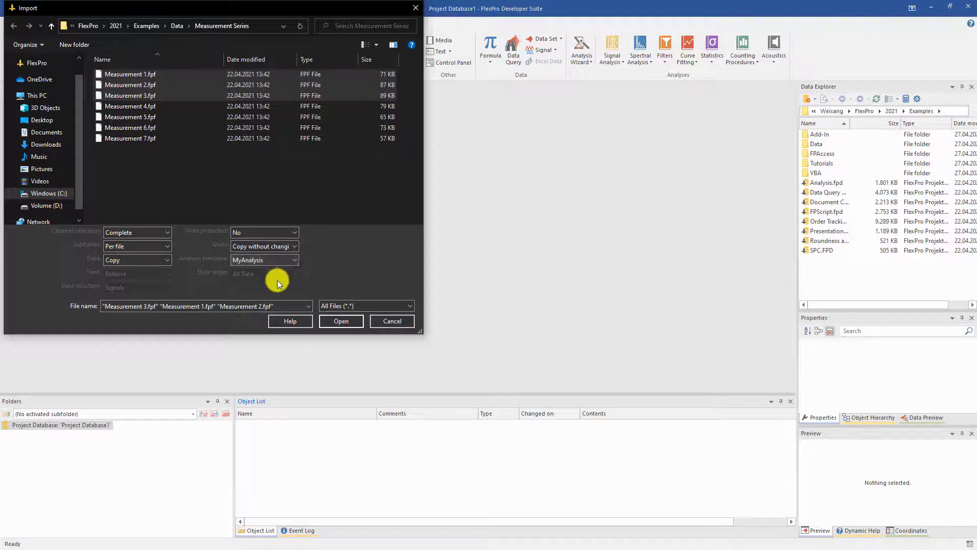
left_click(329, 319)
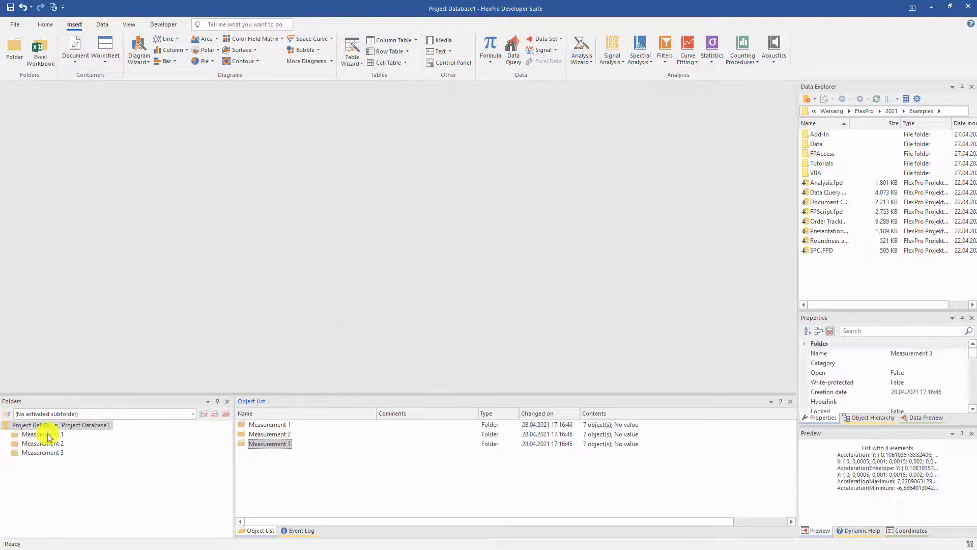
Step: Inspect the Measurement 1, 2 and 3 folders and the project root, then clear the selection
left_click(42, 435)
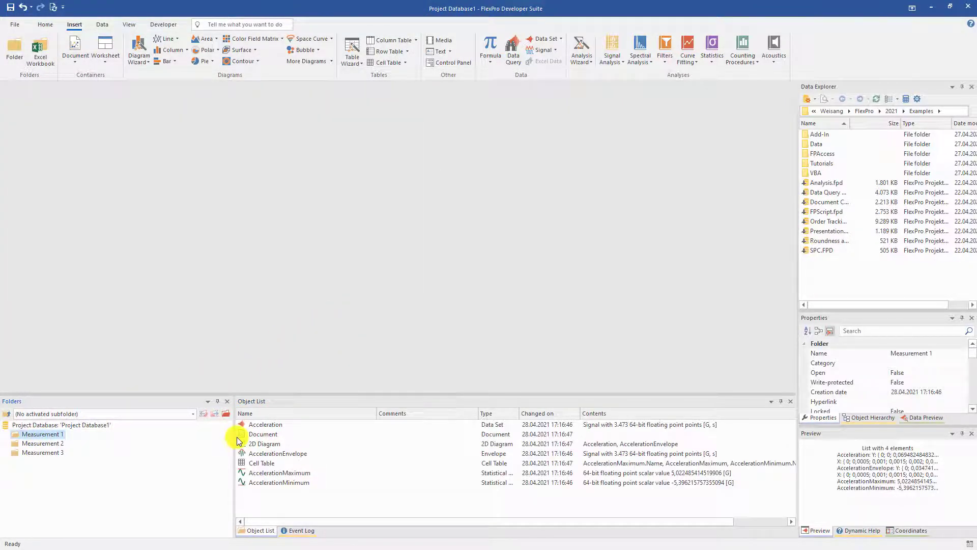
left_click(54, 444)
left_click(52, 453)
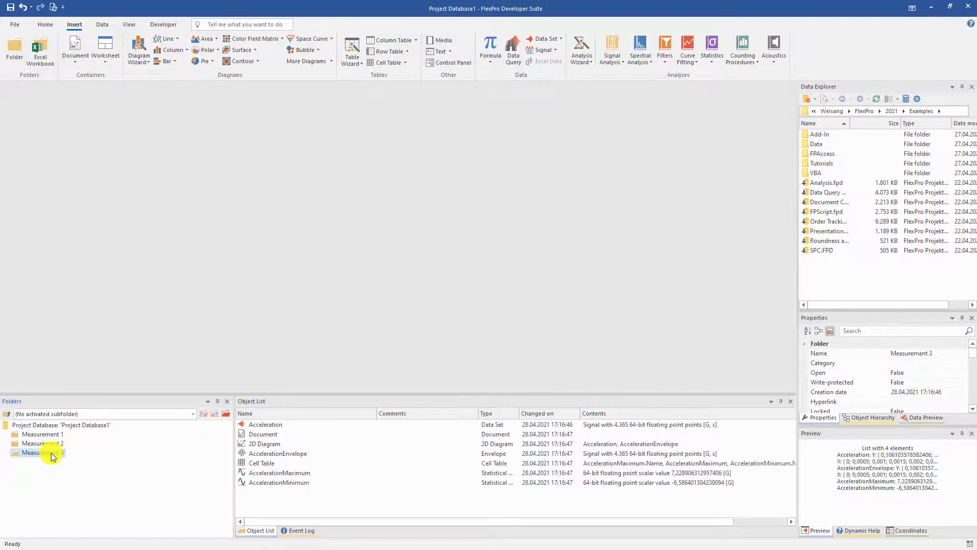
left_click(74, 425)
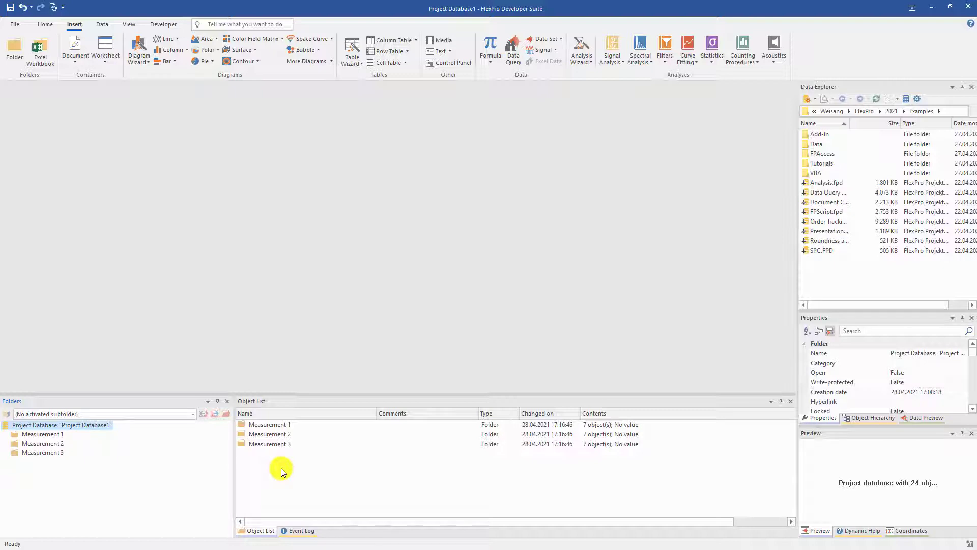
left_click(281, 469)
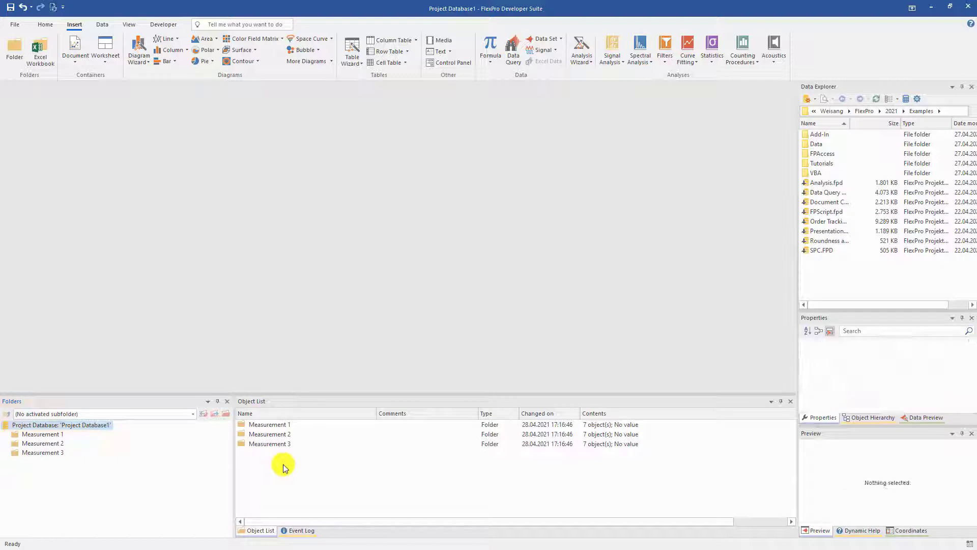
Step: Create a data query whose Name criterion matches Acceleration
left_click(512, 42)
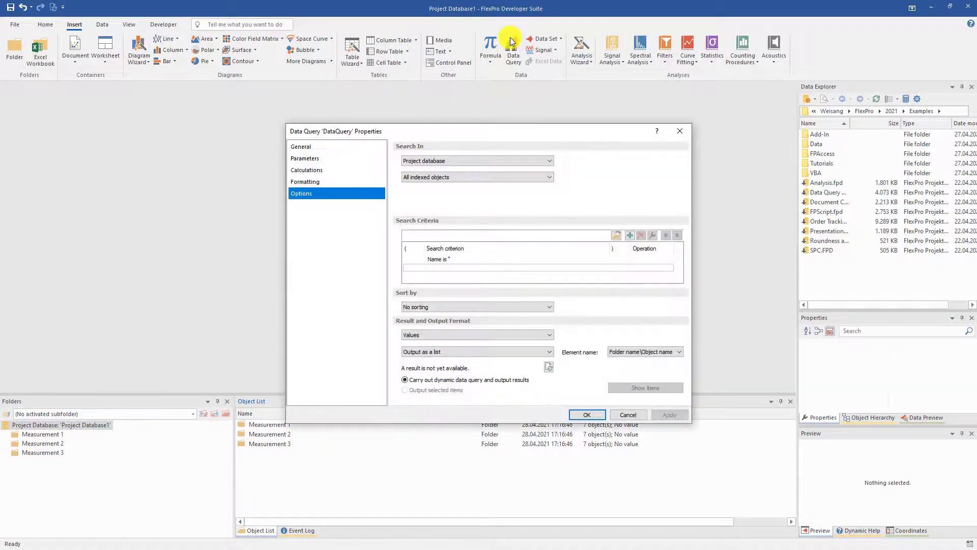
double_click(449, 258)
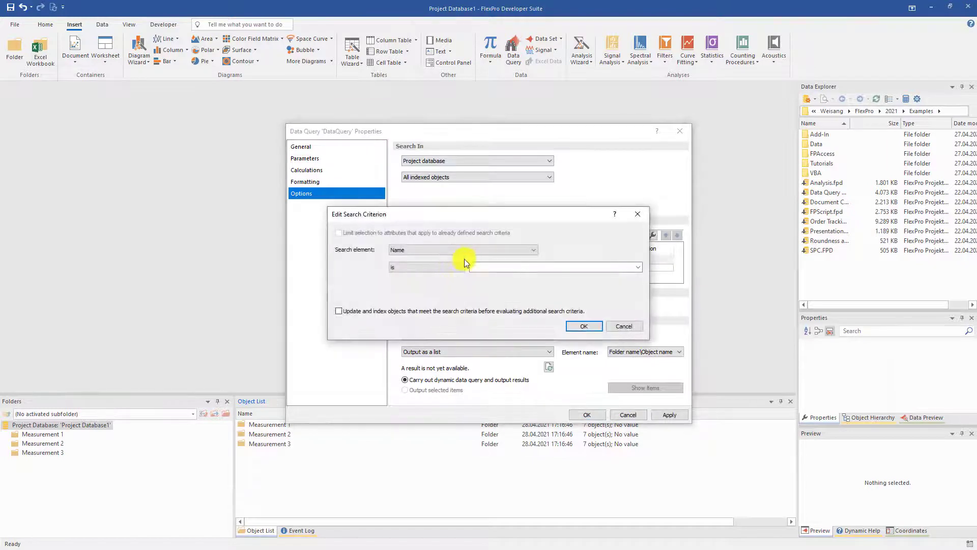
left_click(639, 267)
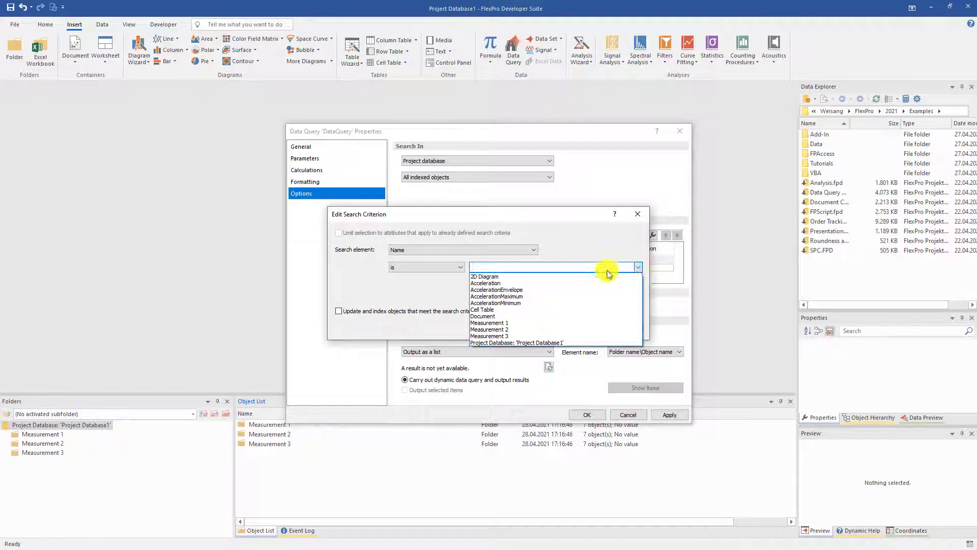
left_click(516, 283)
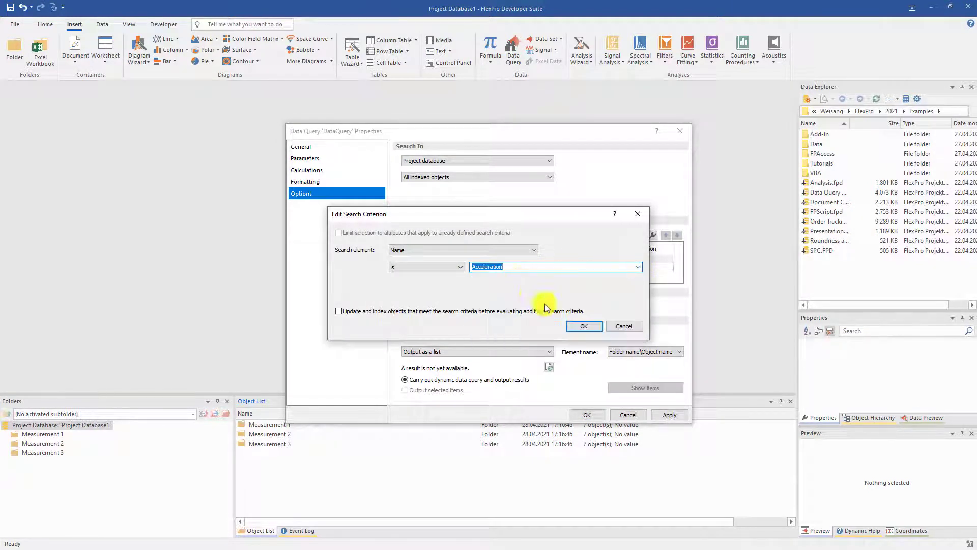
left_click(575, 328)
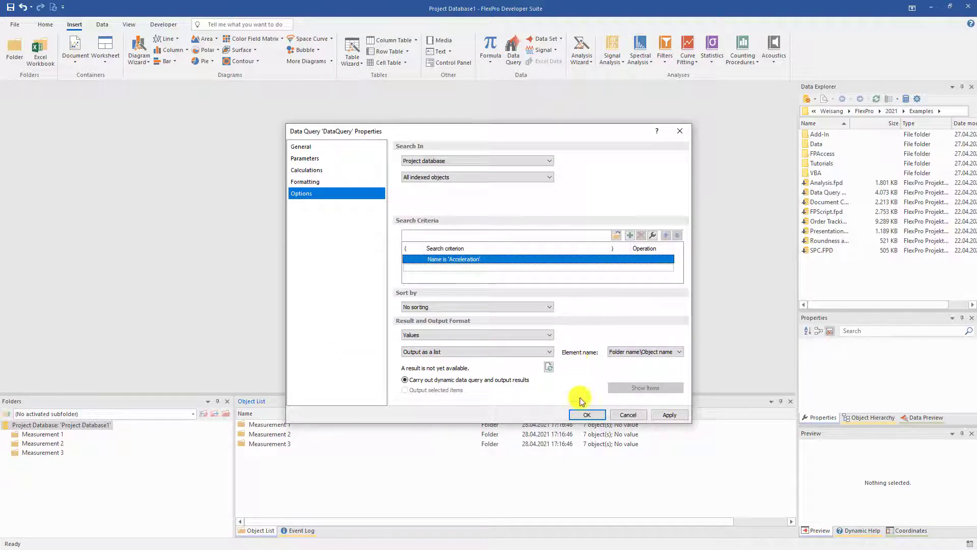
left_click(581, 413)
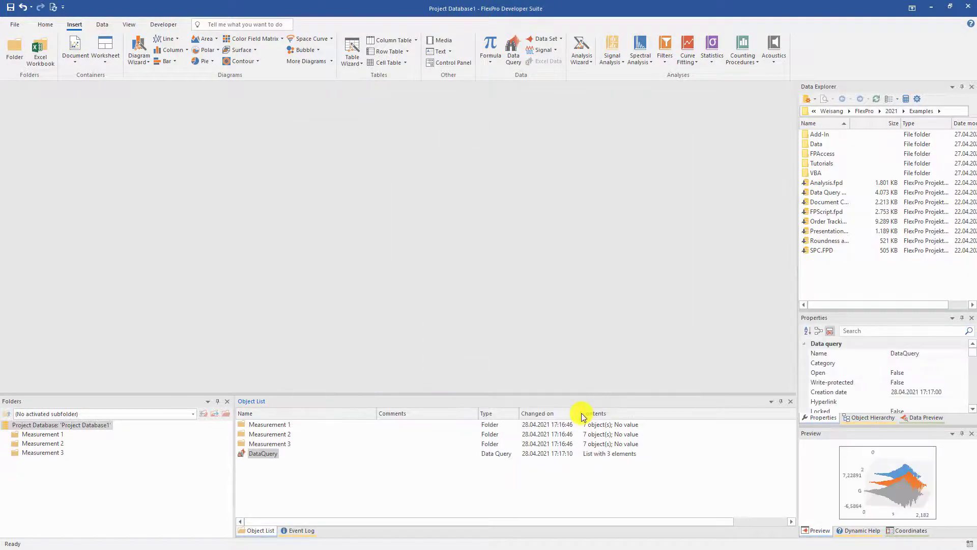
Step: Rename the new data query to Signal
left_click(271, 454)
type("S")
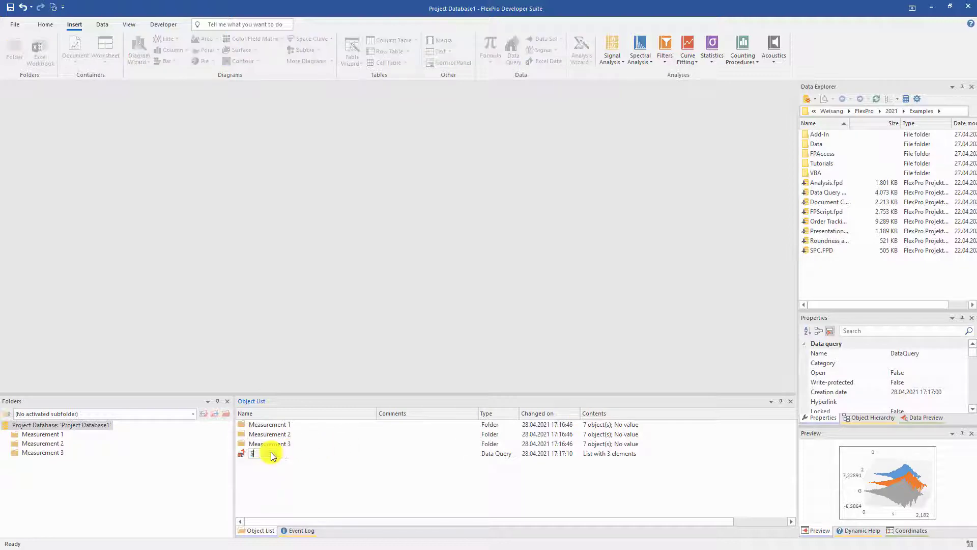
type("ignal")
key("Return")
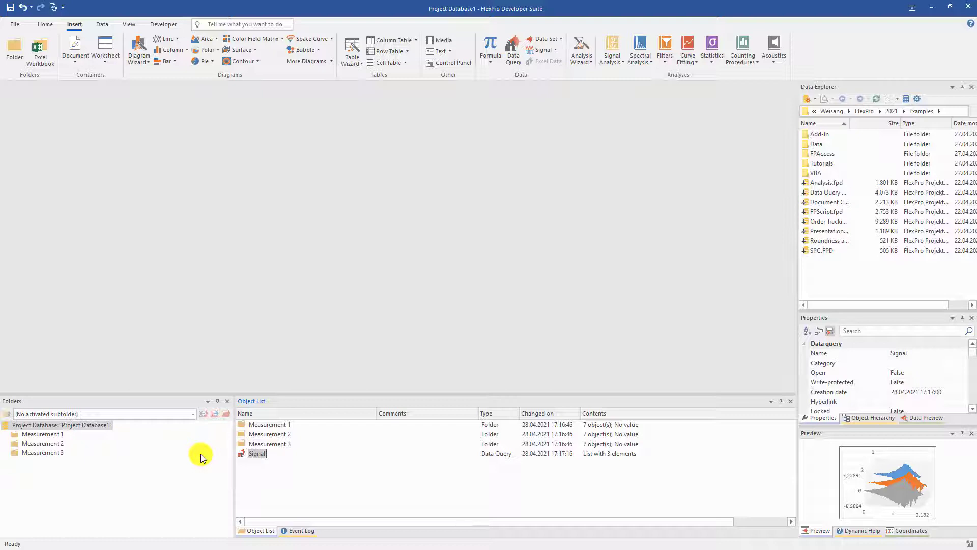
Step: Create a 3D waterfall line diagram plotting the Signal query's Acceleration curves
left_click(176, 40)
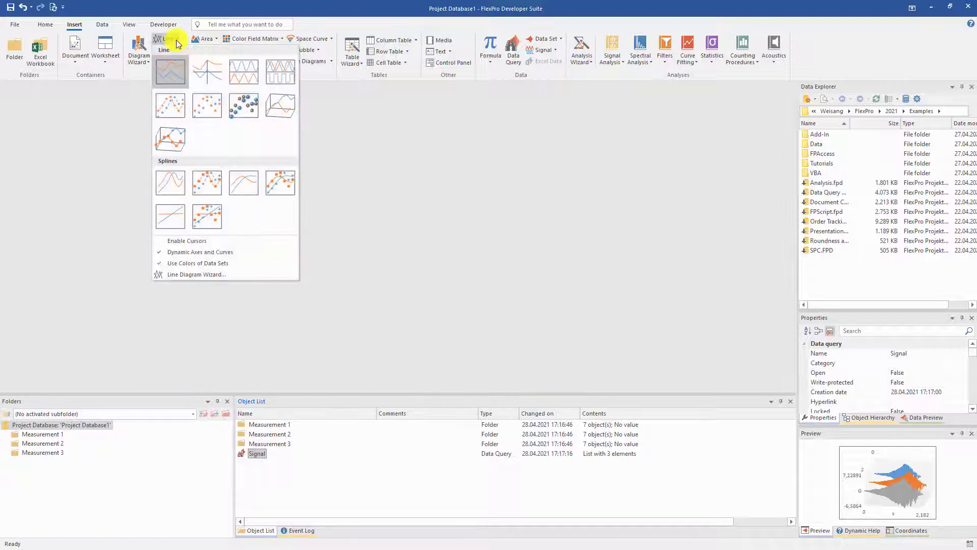
left_click(274, 106)
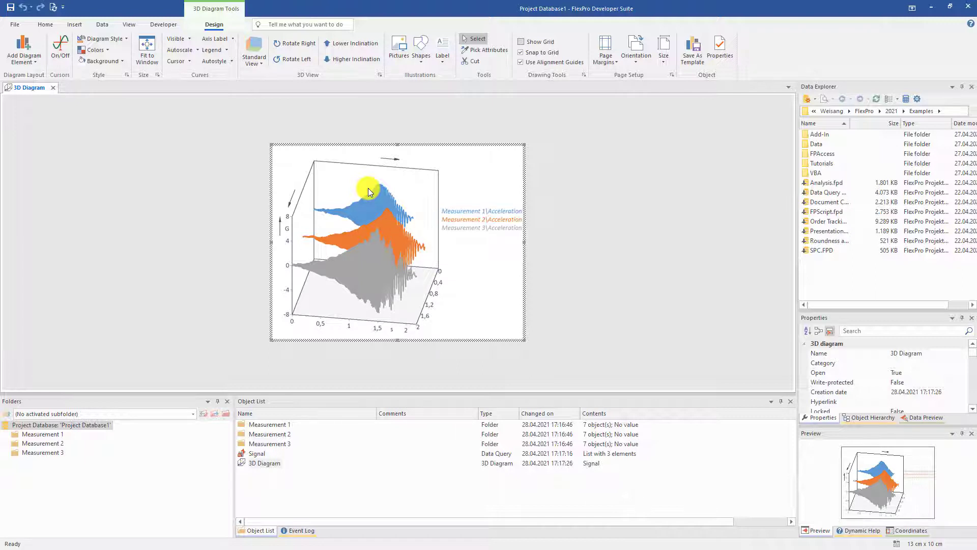
left_click(256, 453)
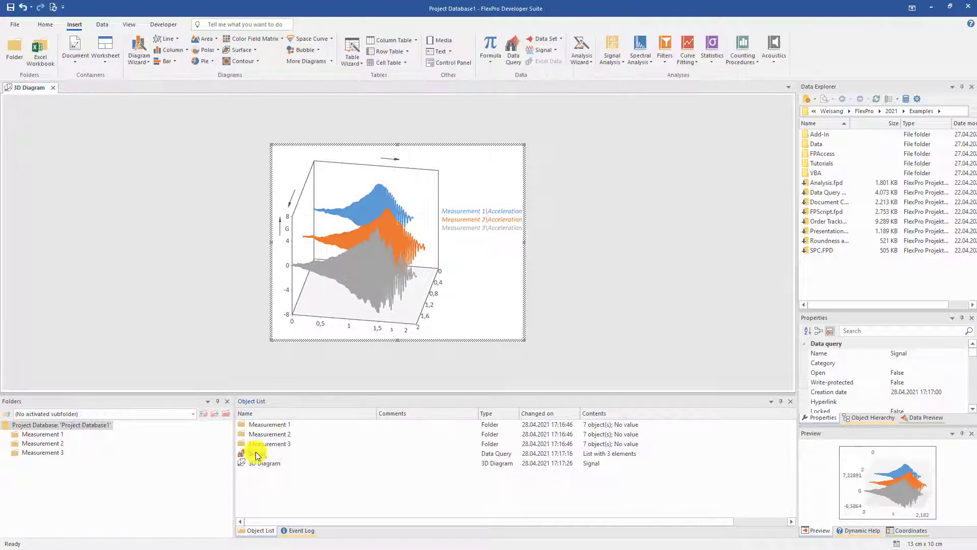
Step: Compute an Envelope analysis over the full Signal list, creating SignalEnvelope
left_click(616, 61)
left_click(631, 284)
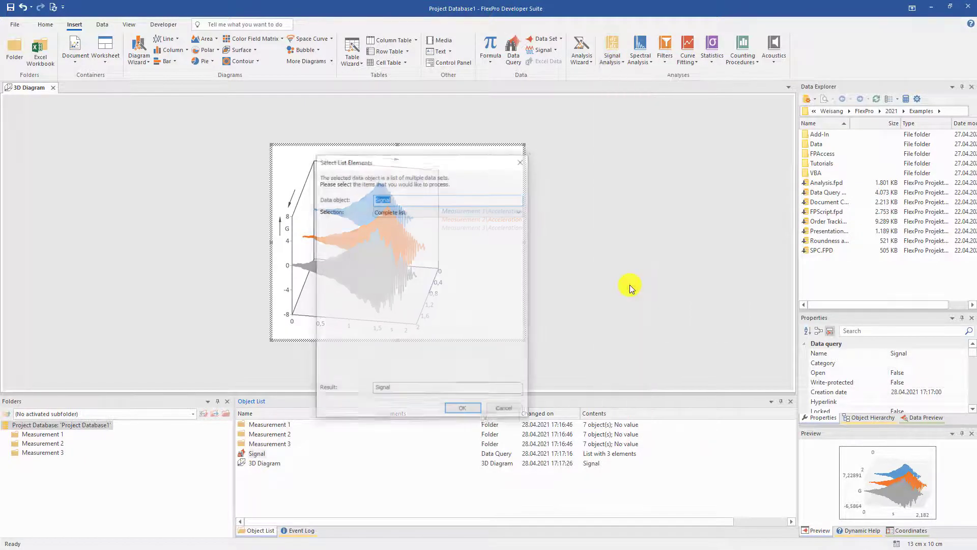
left_click(454, 410)
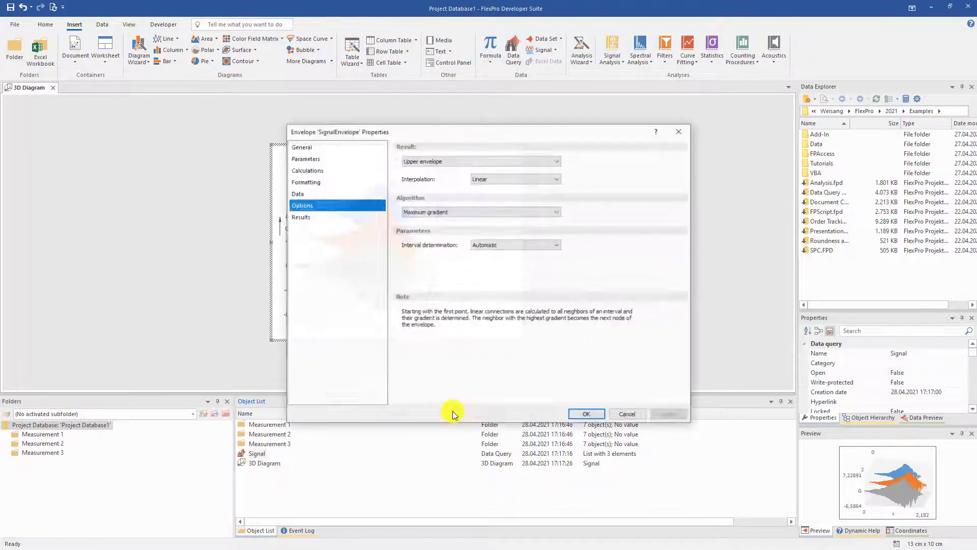
left_click(587, 414)
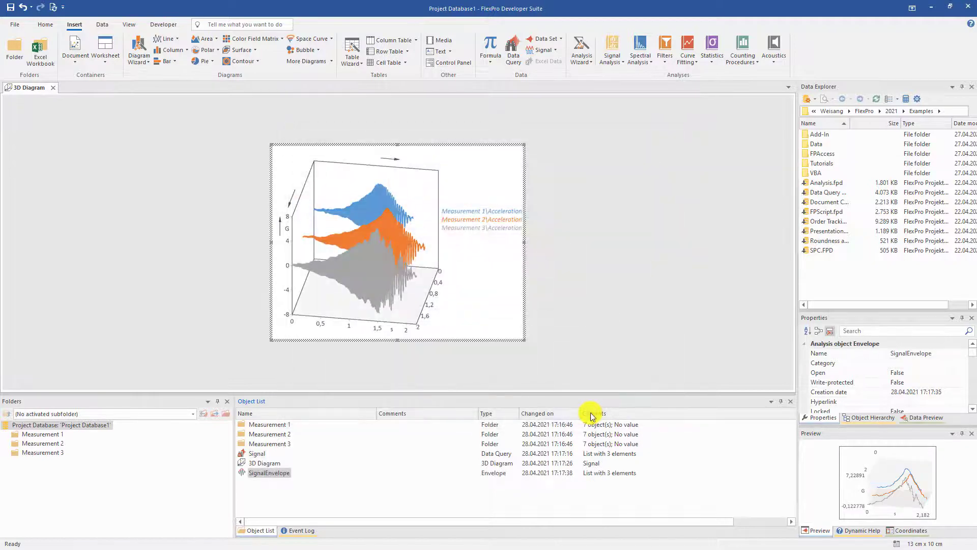
Step: Add SignalEnvelope to the 3D diagram as waterfall curves using the complete list
left_click_drag(272, 476, 371, 221)
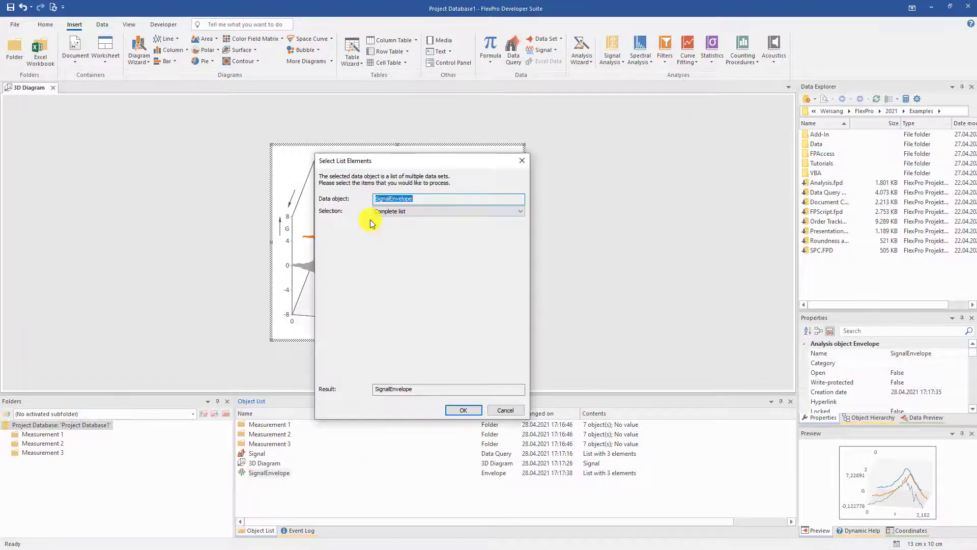
left_click(460, 410)
left_click(436, 291)
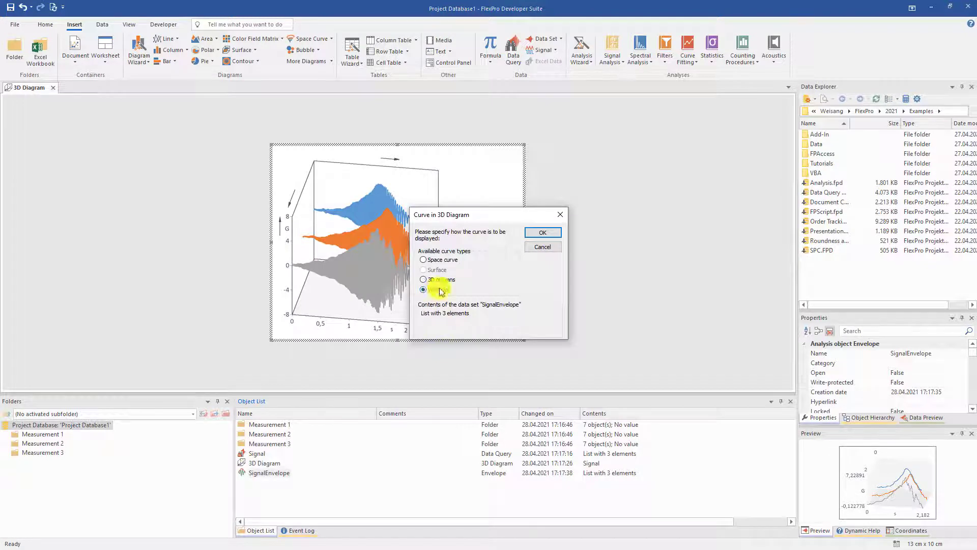
left_click(554, 232)
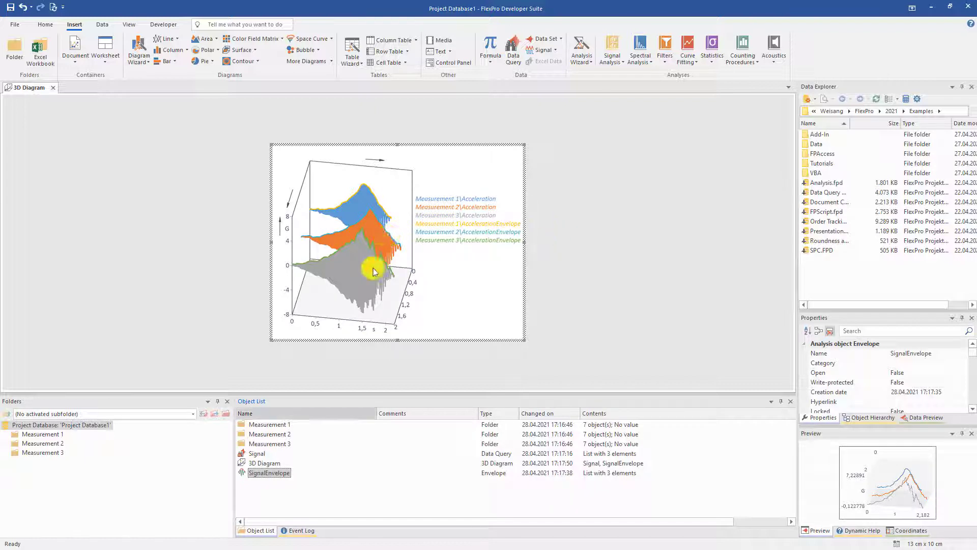
left_click(262, 492)
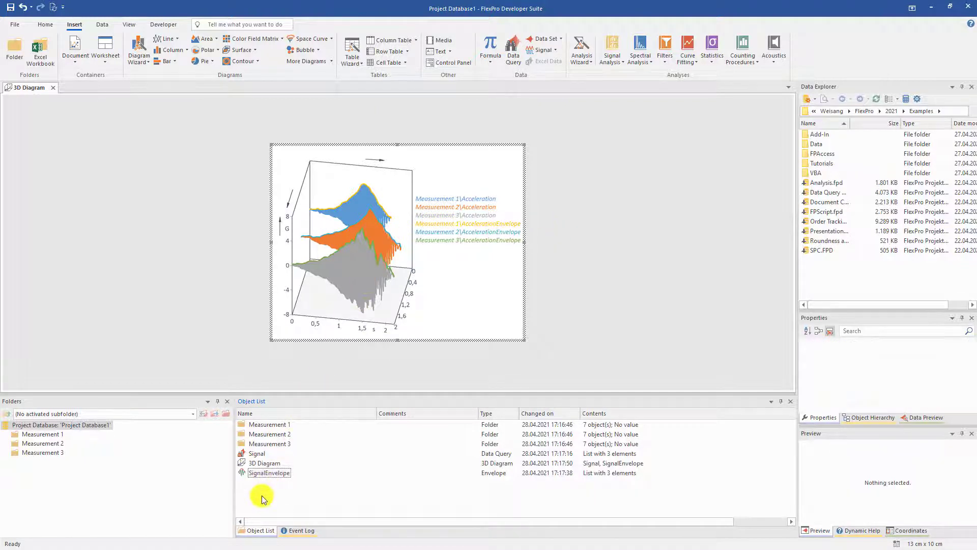
Step: Create a data query for objects named Acceleration that outputs their Origins
left_click(512, 51)
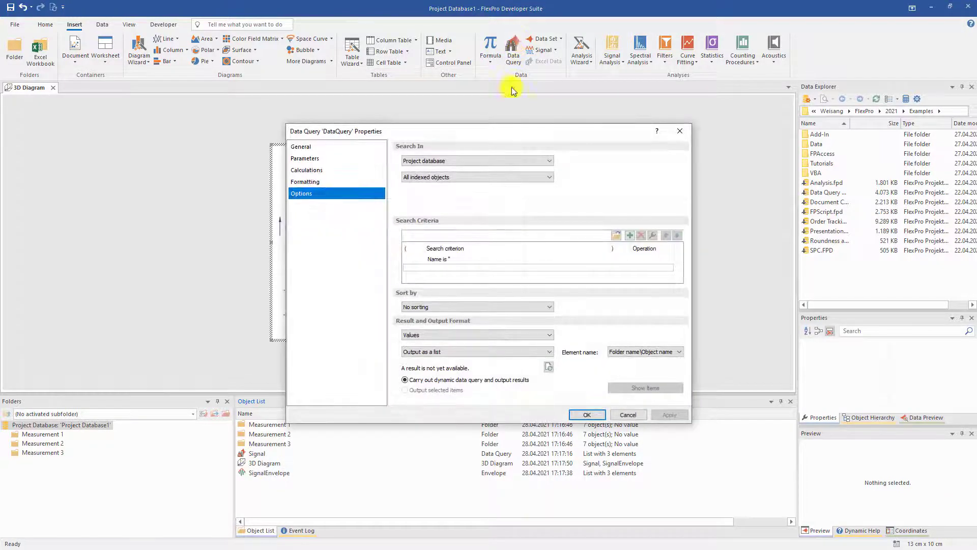
double_click(488, 261)
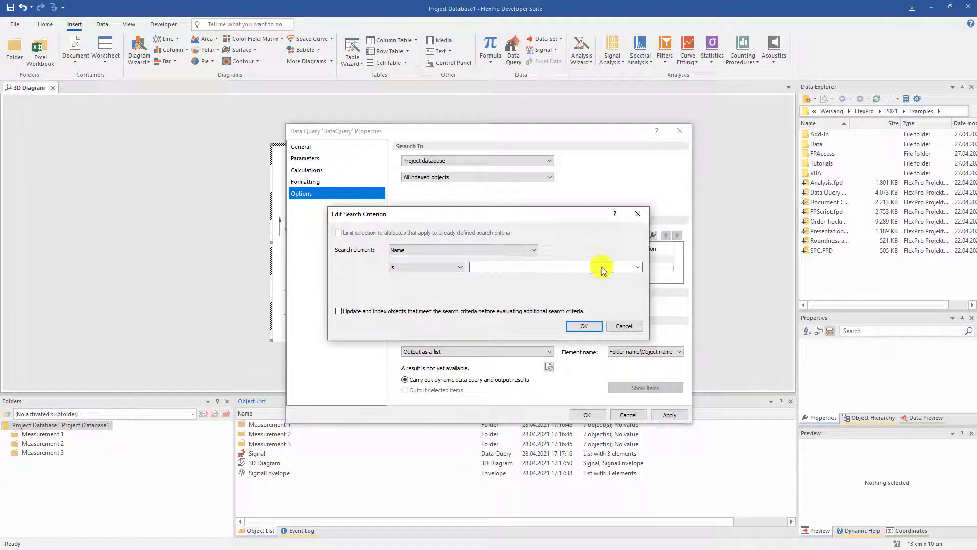
left_click(638, 267)
left_click(587, 289)
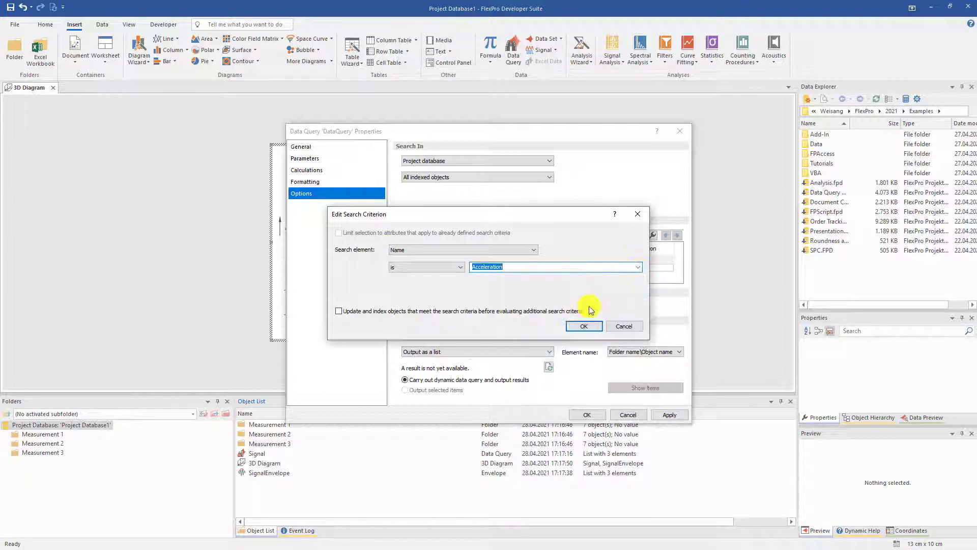
left_click(584, 326)
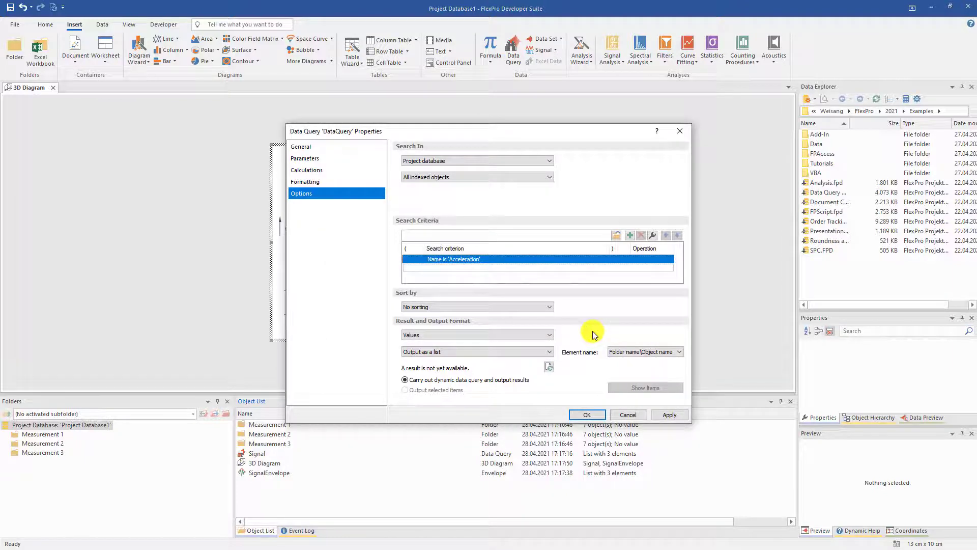
left_click(545, 336)
left_click_drag(551, 474, 551, 453)
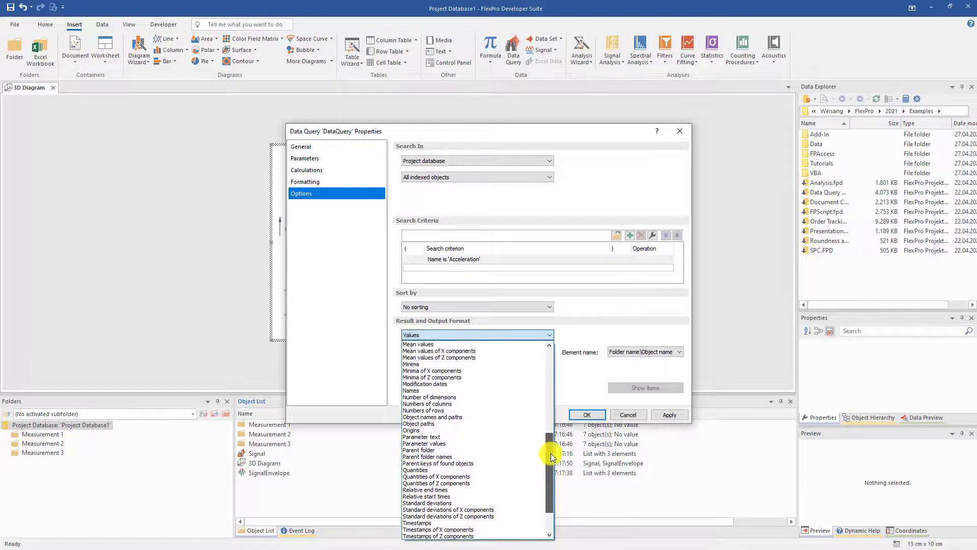
left_click(435, 432)
left_click(587, 415)
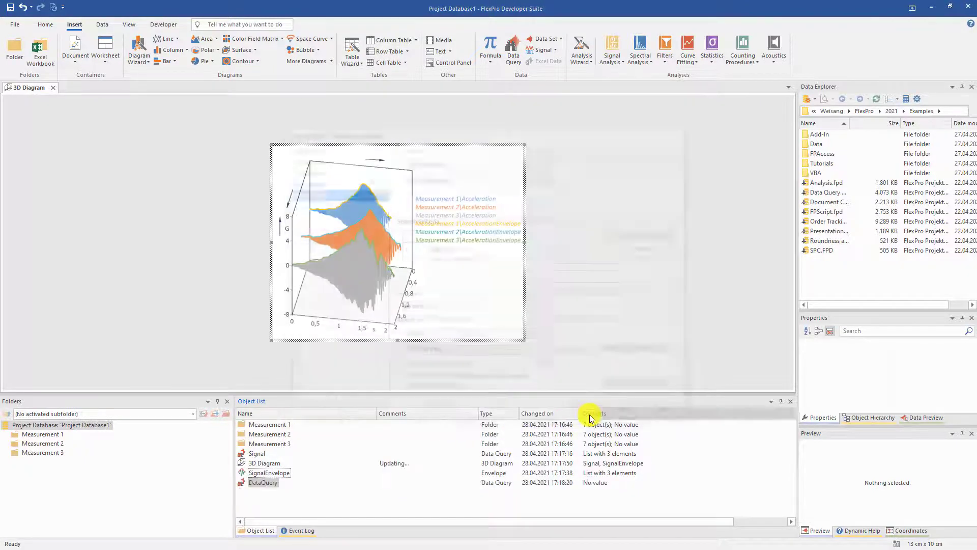
Step: Rename the new data query to Path
left_click(250, 481)
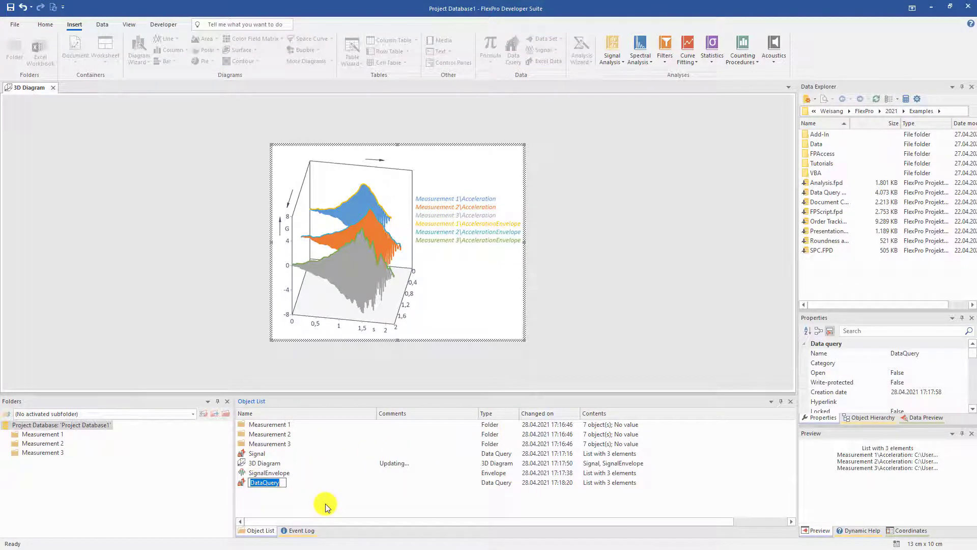
type("Path")
key("Return")
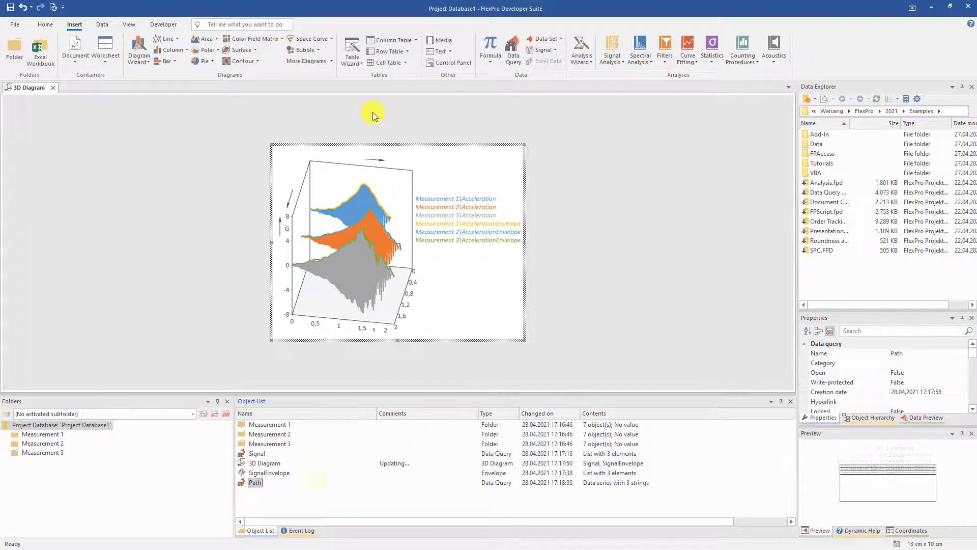
Step: Insert a column table of the Path query and colour it orange
left_click(408, 40)
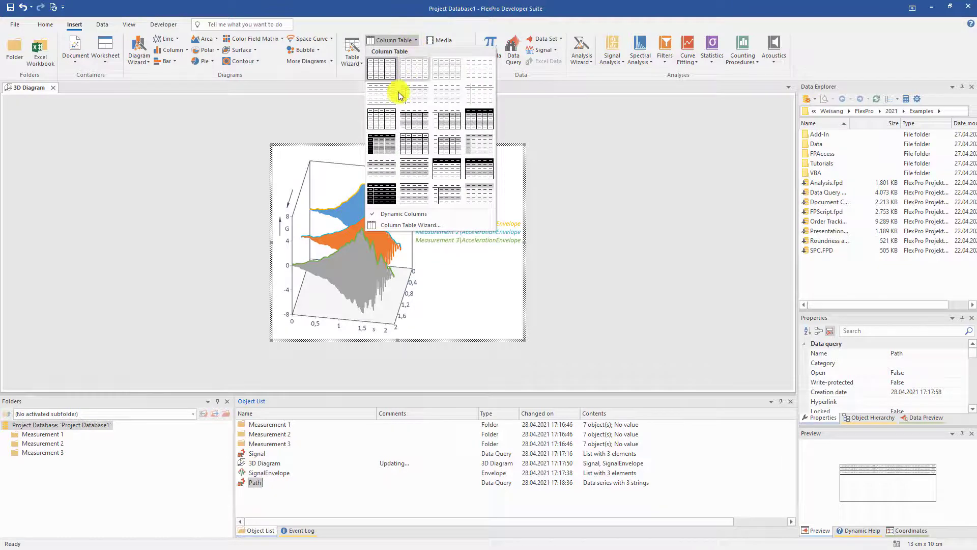
left_click(384, 136)
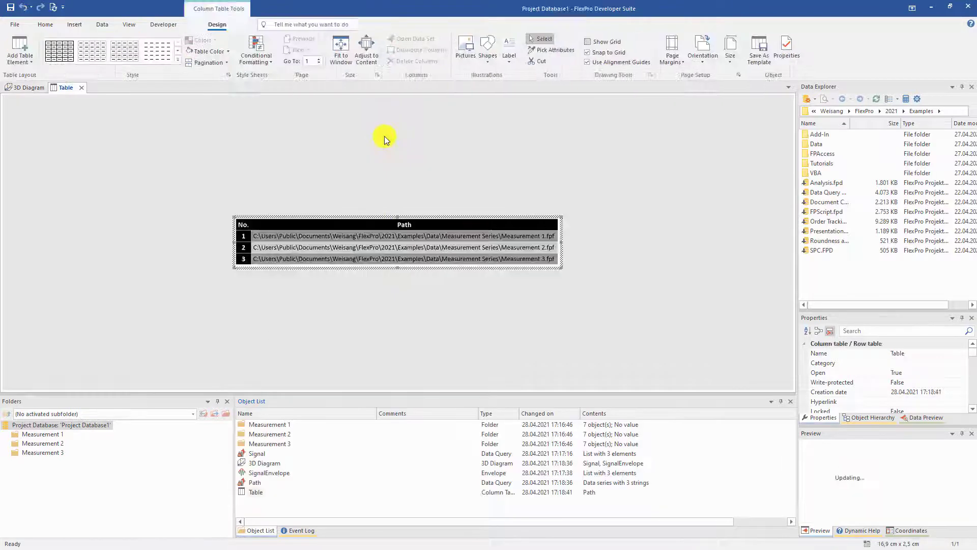
left_click(228, 51)
left_click(214, 72)
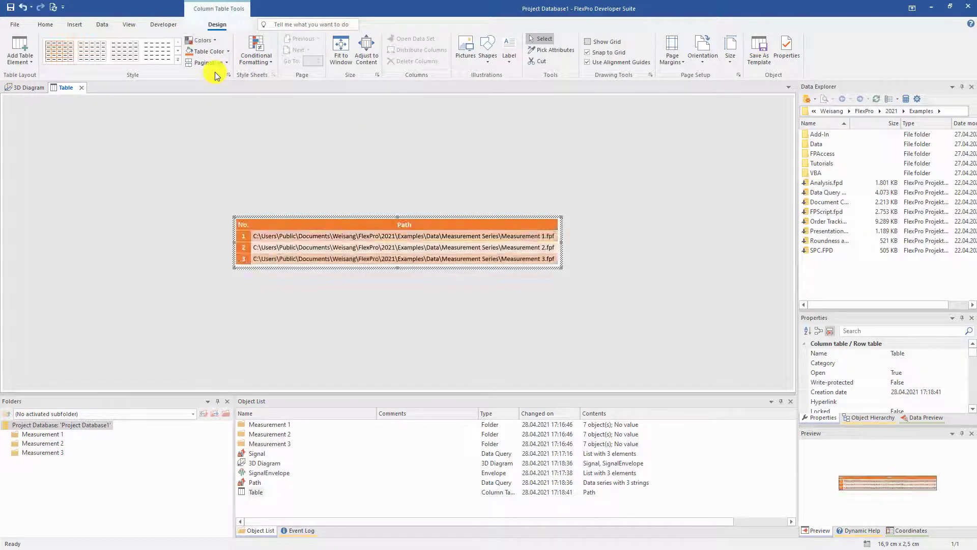
Step: Close the table and 3D diagram views and create a new landscape document
left_click(82, 89)
left_click(54, 90)
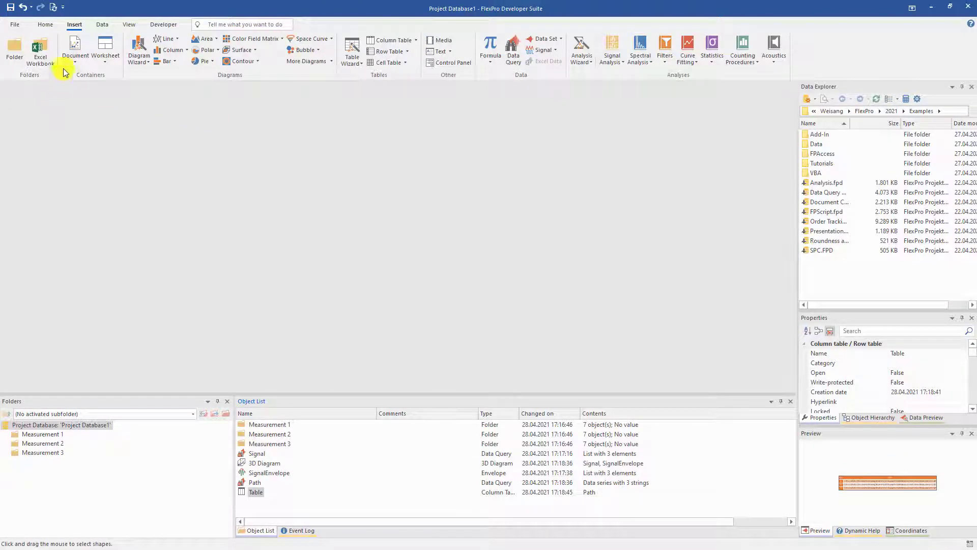
left_click(74, 49)
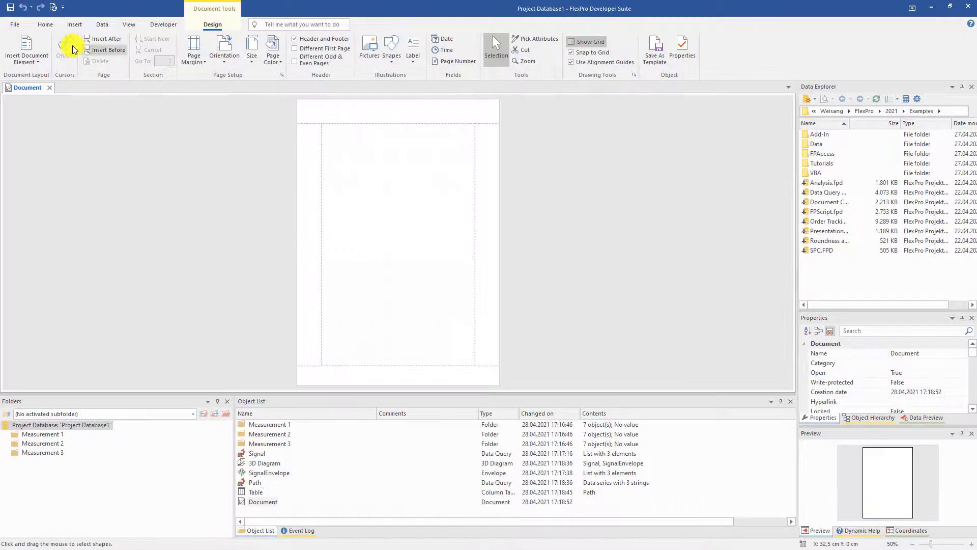
left_click(224, 57)
left_click(225, 100)
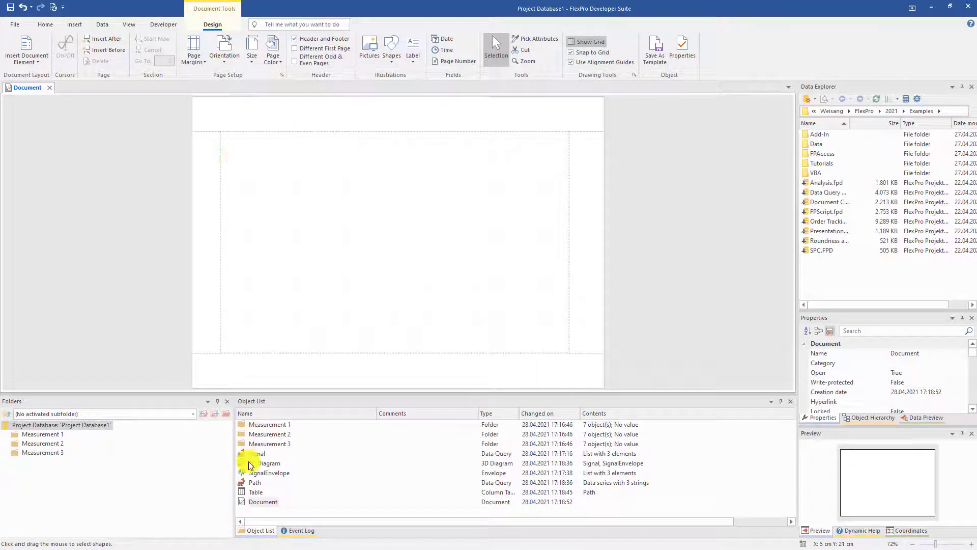
Step: Place the 3D waterfall diagram at the page's upper right and the path table beneath it
left_click_drag(250, 464, 478, 202)
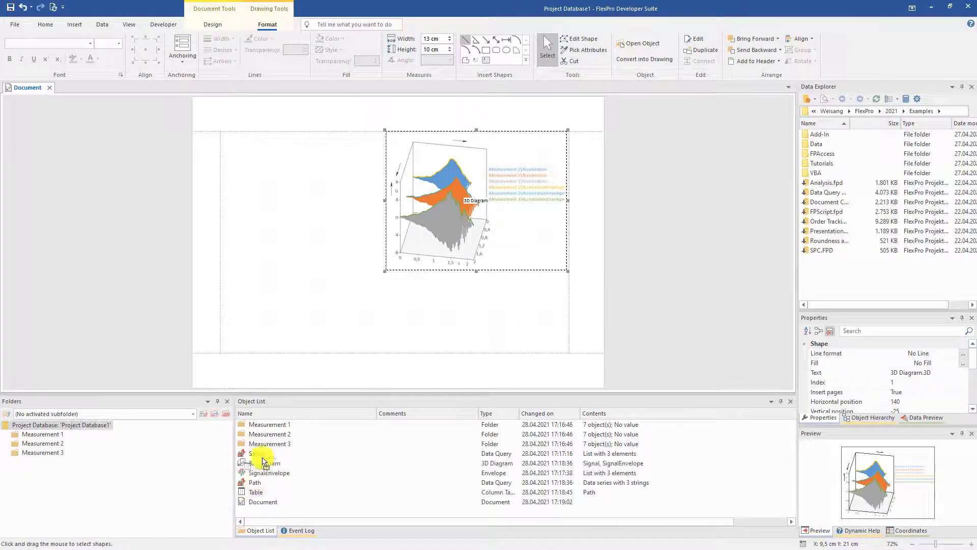
left_click_drag(263, 462, 333, 353)
left_click(268, 182)
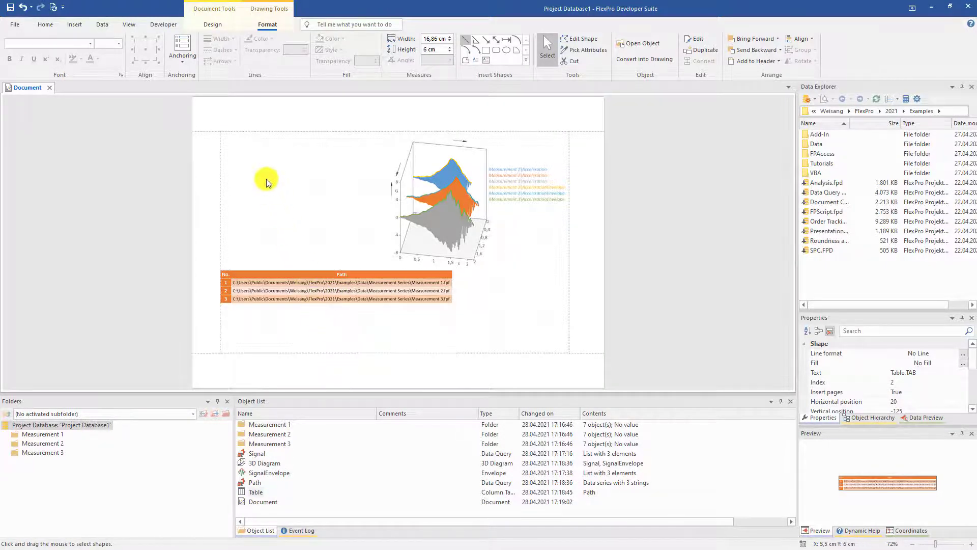
Step: Add the title text 'MyAnalysis over all measurement data' near the page top
left_click(415, 47)
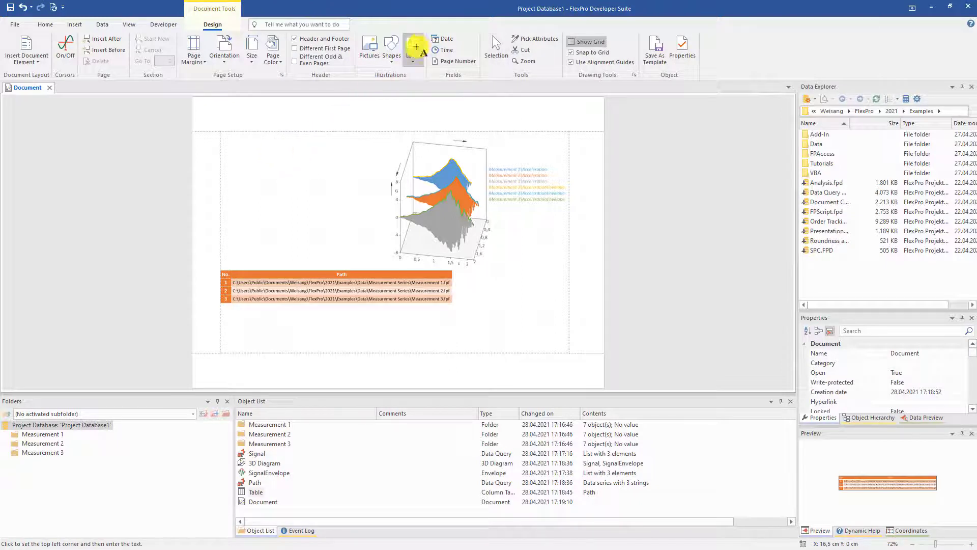
left_click(240, 194)
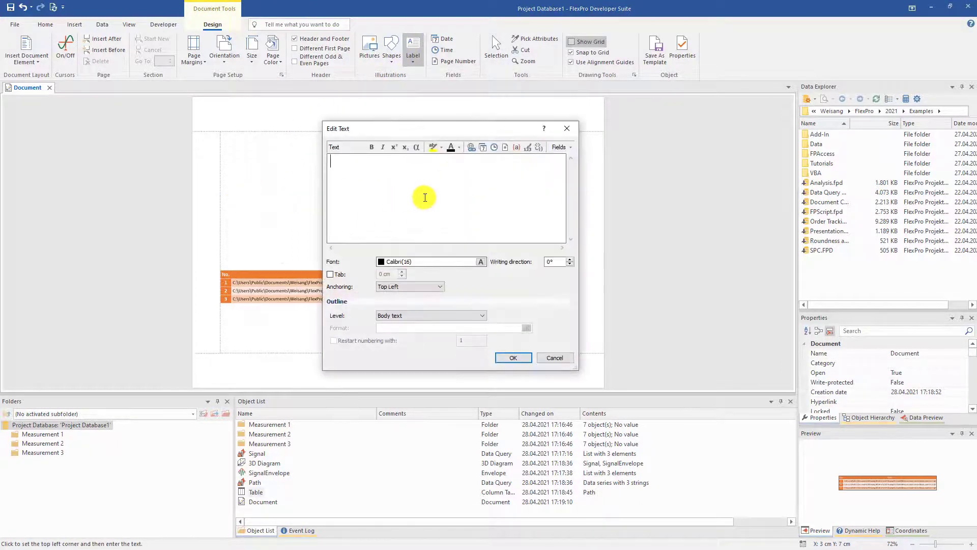
type("MyAnalysis over all measurement data")
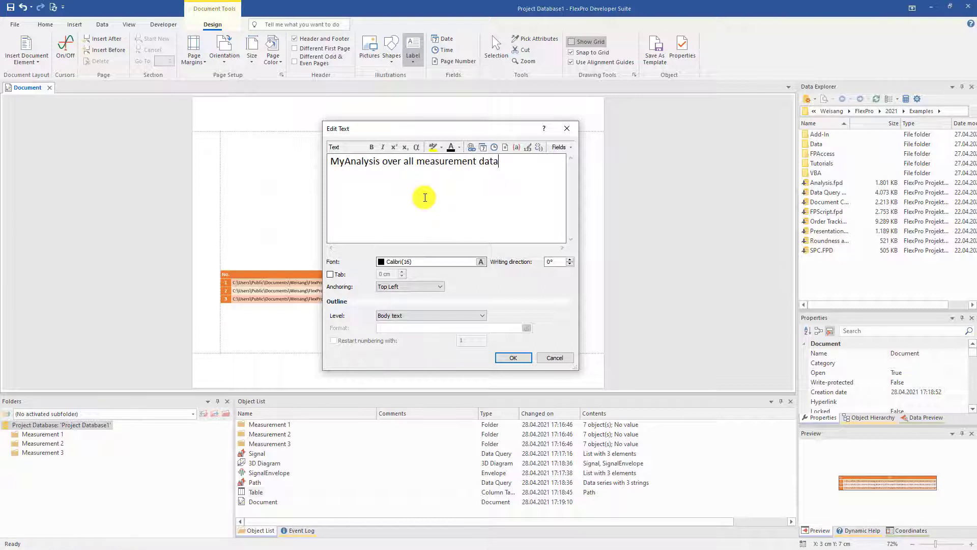
left_click(520, 363)
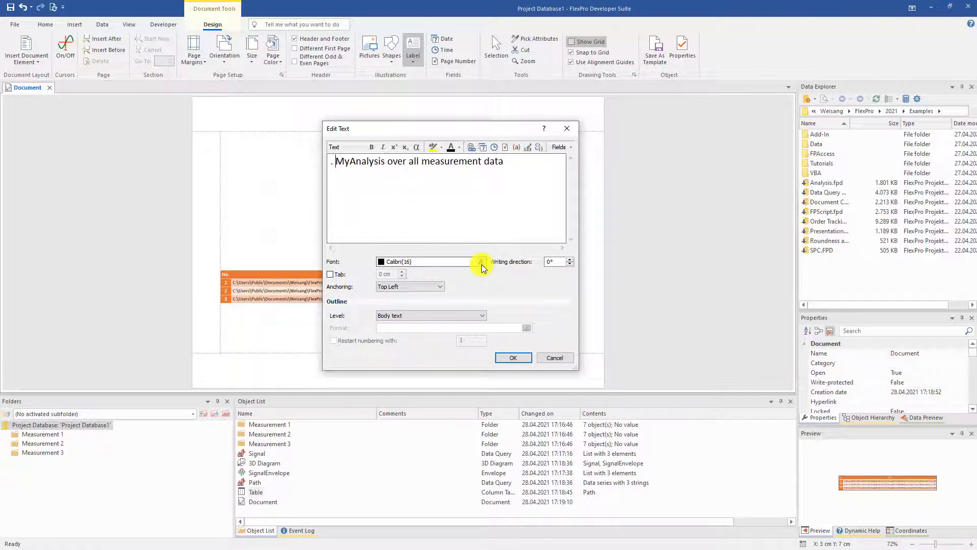
Step: Set the title's outline level to Heading level 1 and add a blank page after it
left_click(478, 316)
left_click(448, 332)
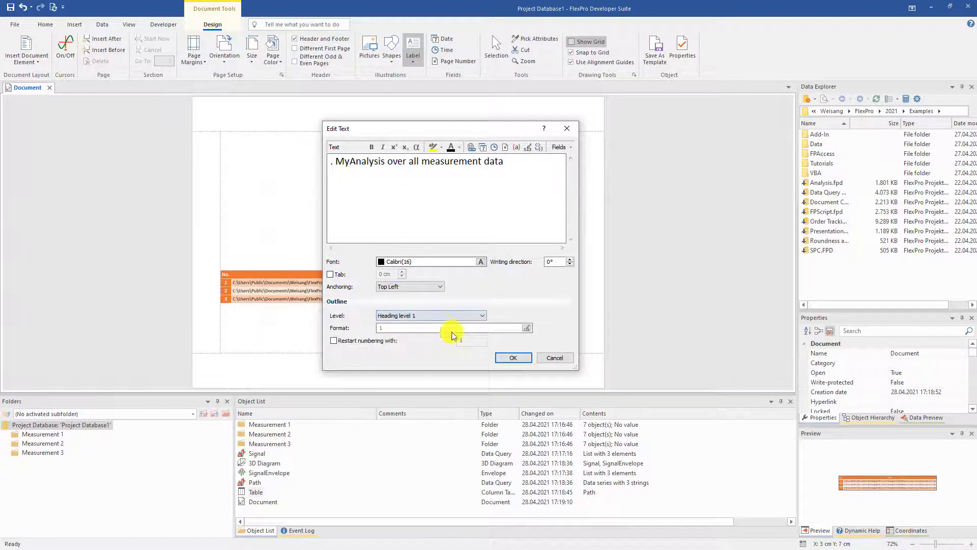
left_click(509, 357)
left_click(493, 349)
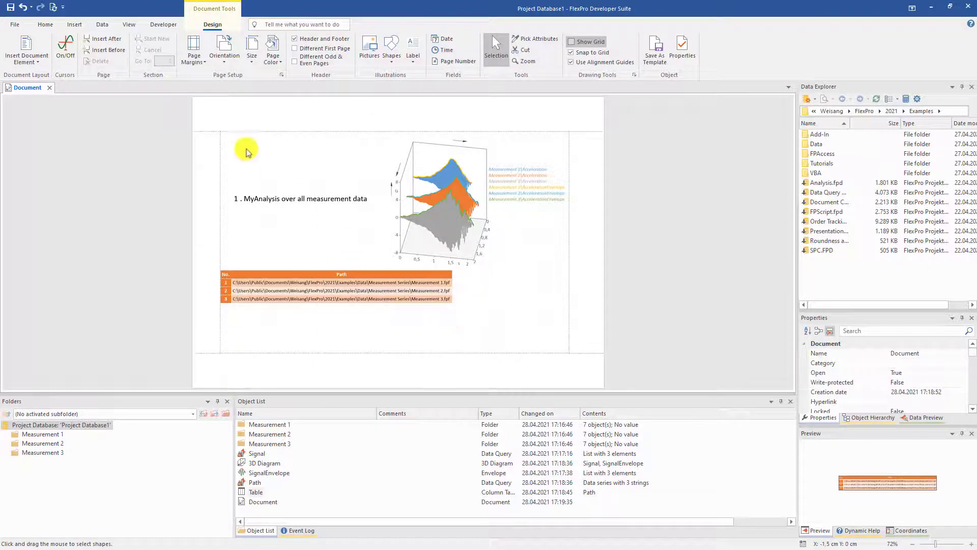
left_click(114, 40)
Step: Insert a document collection querying documents whose parent folder name starts with 'Measurement'
left_click(36, 49)
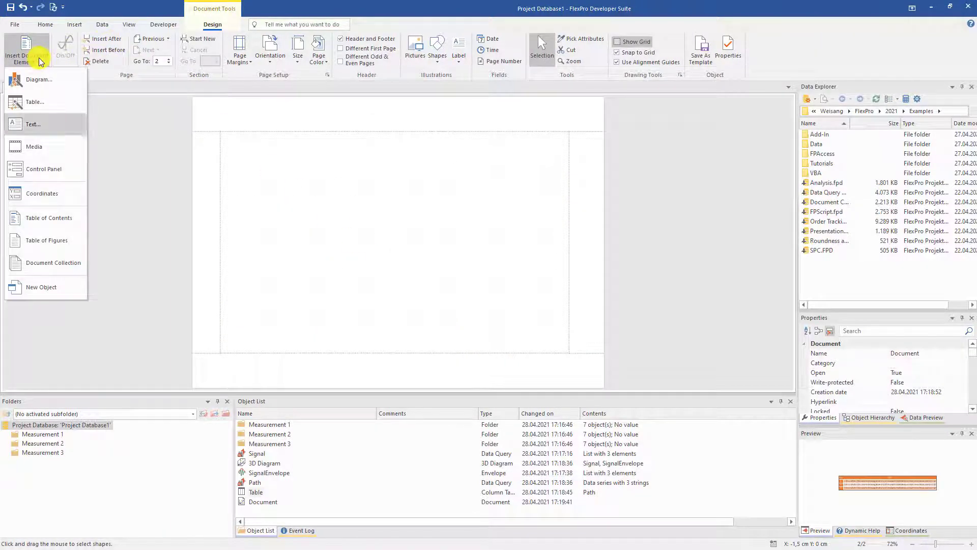
left_click(35, 262)
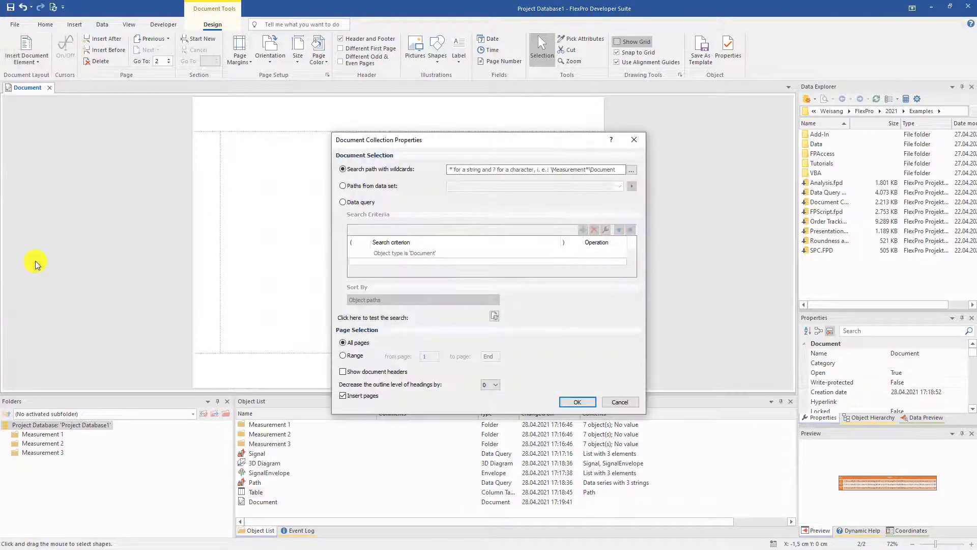
left_click(346, 203)
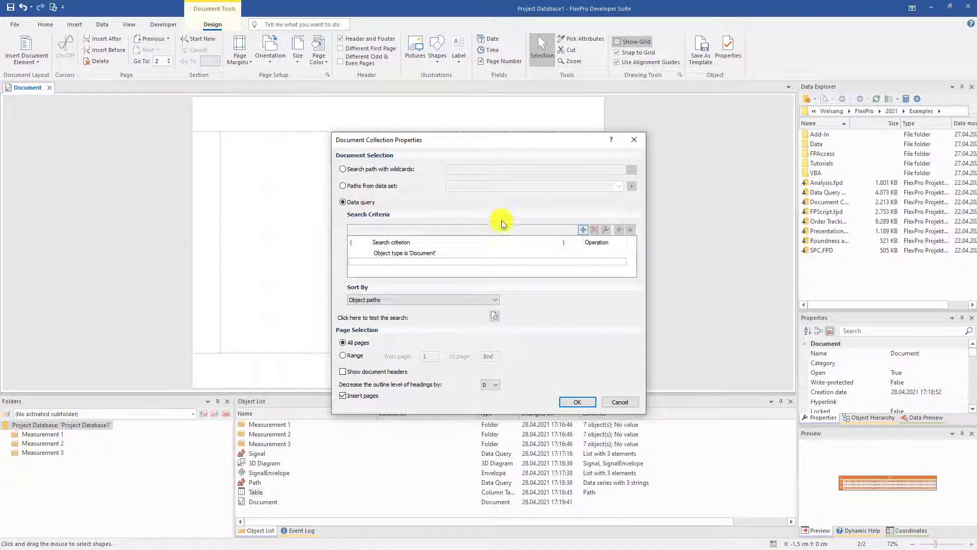
left_click(584, 230)
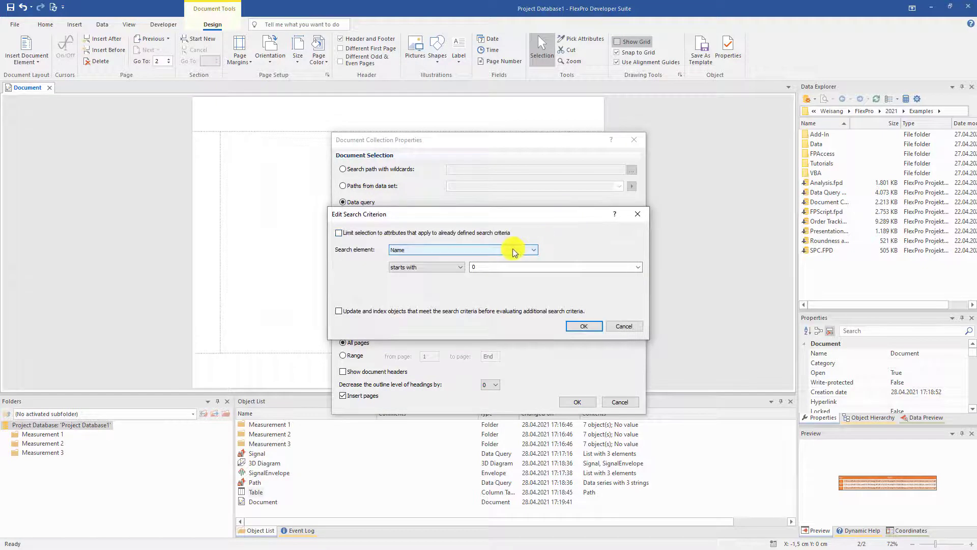
left_click(525, 250)
left_click(417, 352)
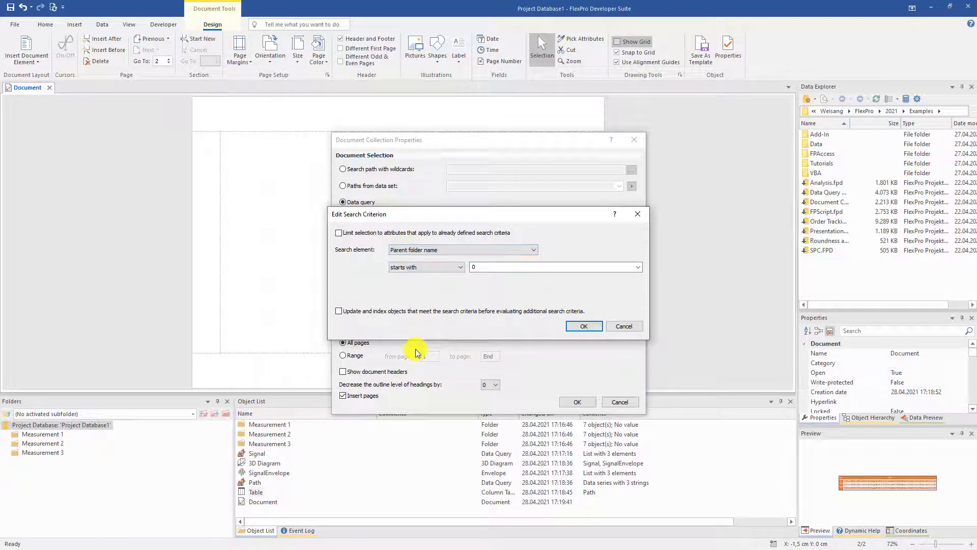
left_click(637, 266)
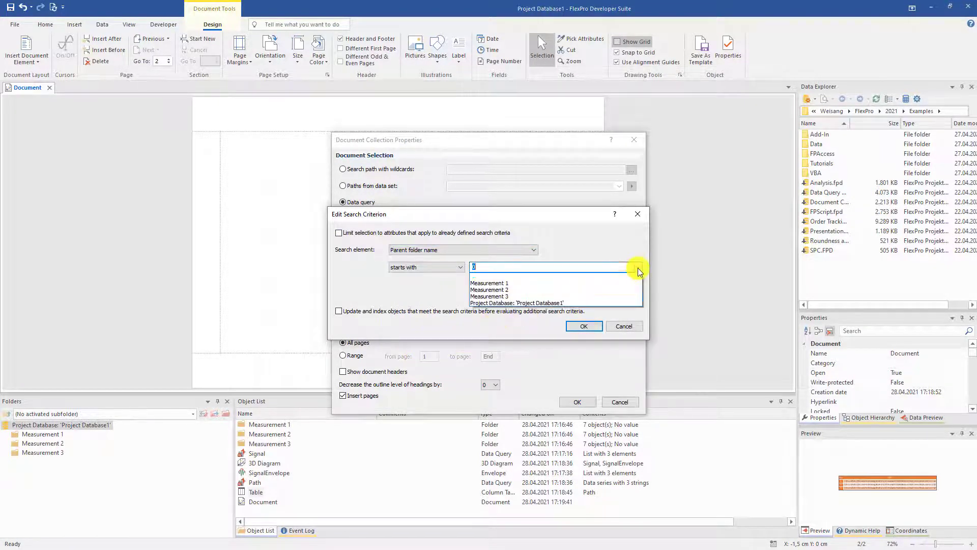
left_click(560, 283)
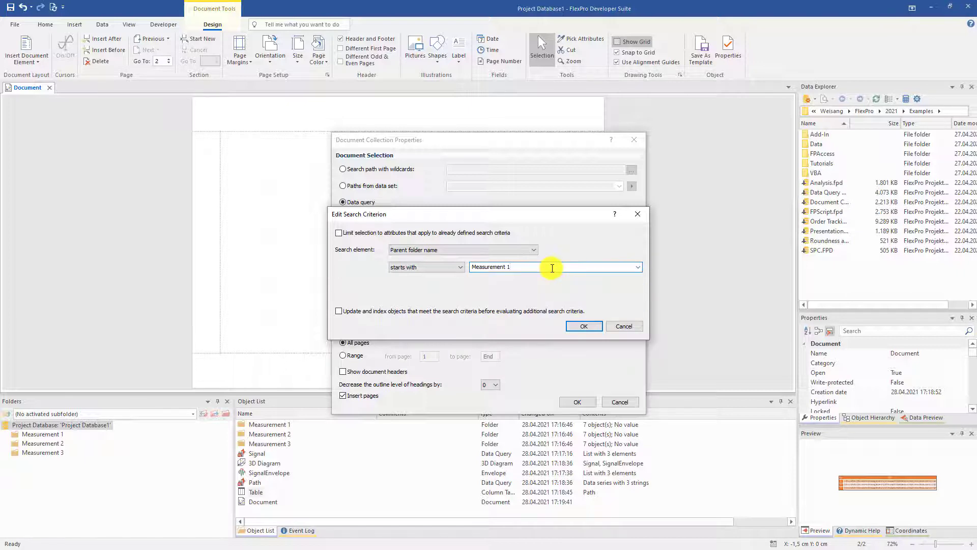
left_click(572, 325)
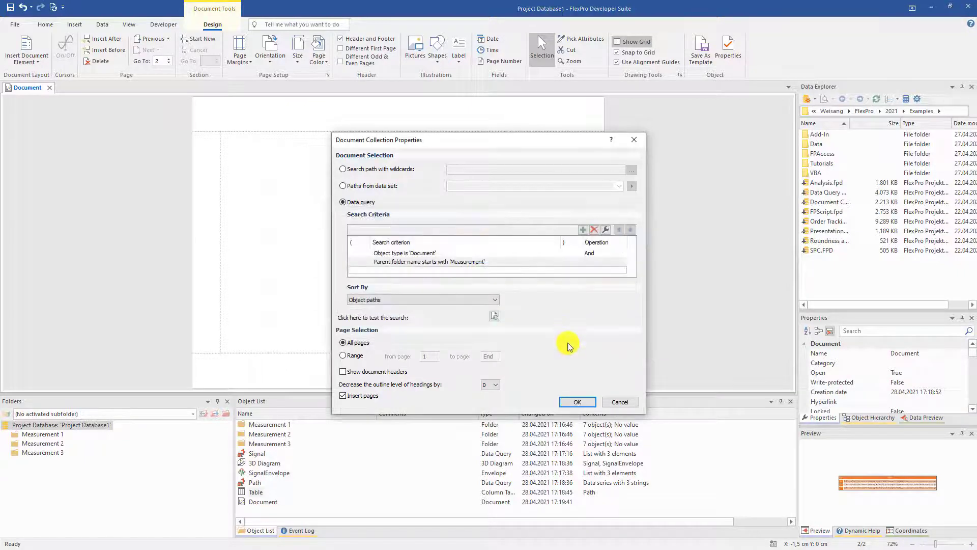
left_click(577, 402)
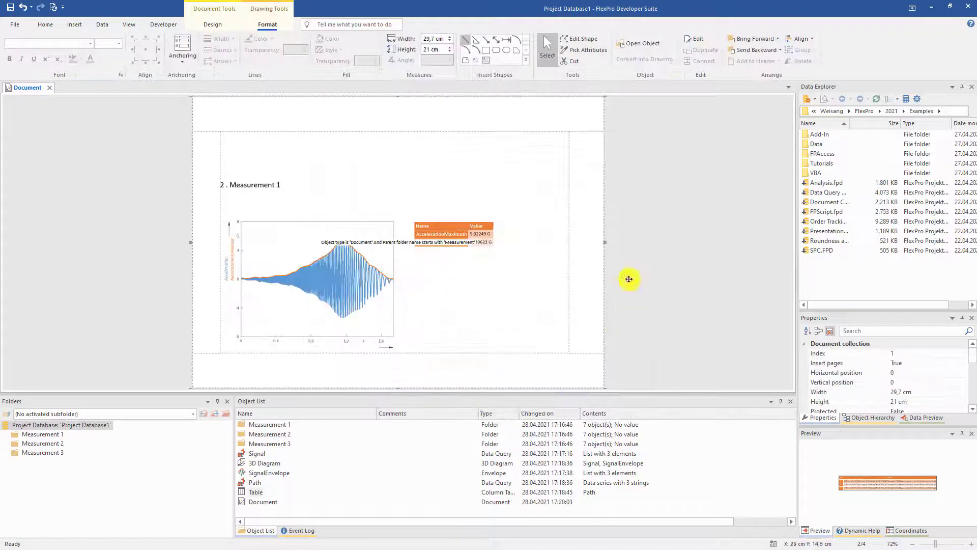
scroll(630, 279, "down", 1)
scroll(632, 280, "up", 2)
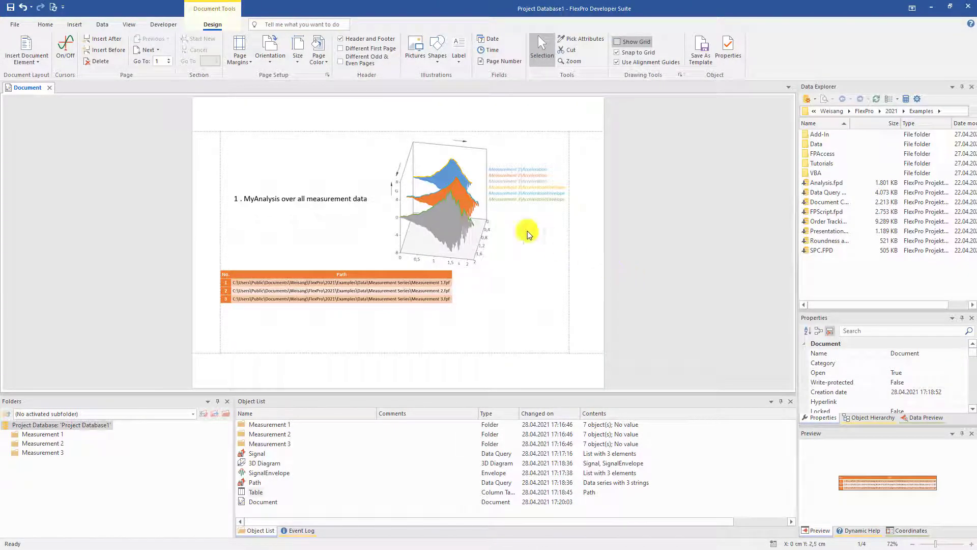
Step: Insert a blank page, a Table of Contents page and another blank page before the summary
left_click(118, 53)
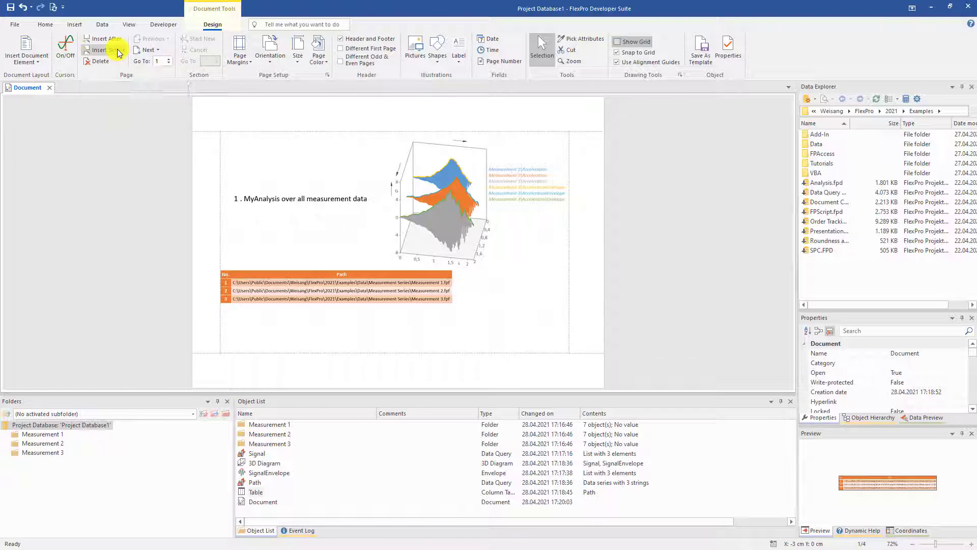
left_click(31, 60)
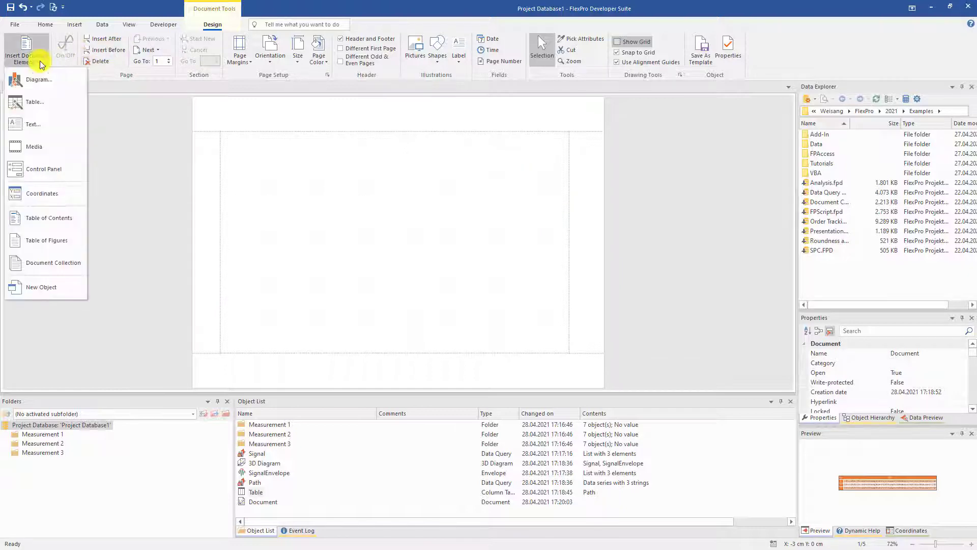
left_click(47, 217)
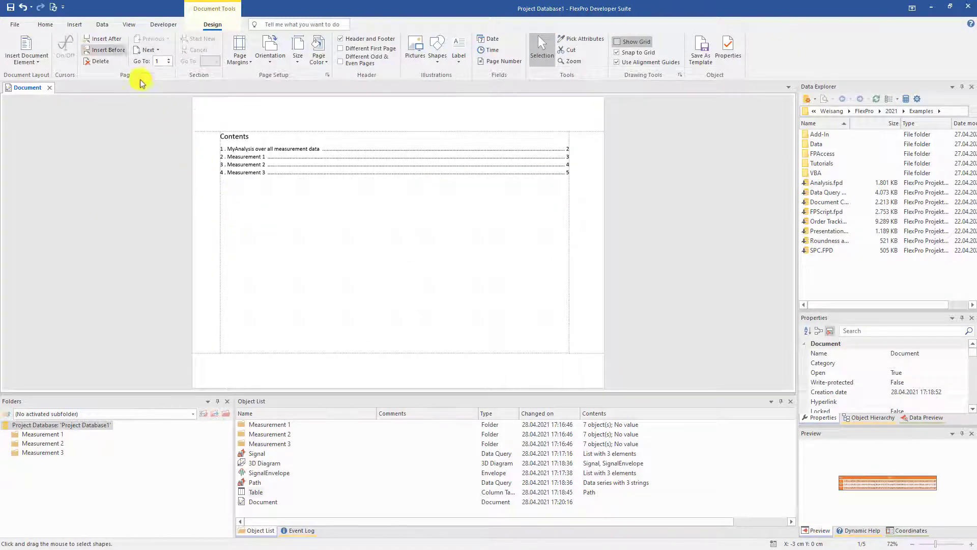
left_click(123, 52)
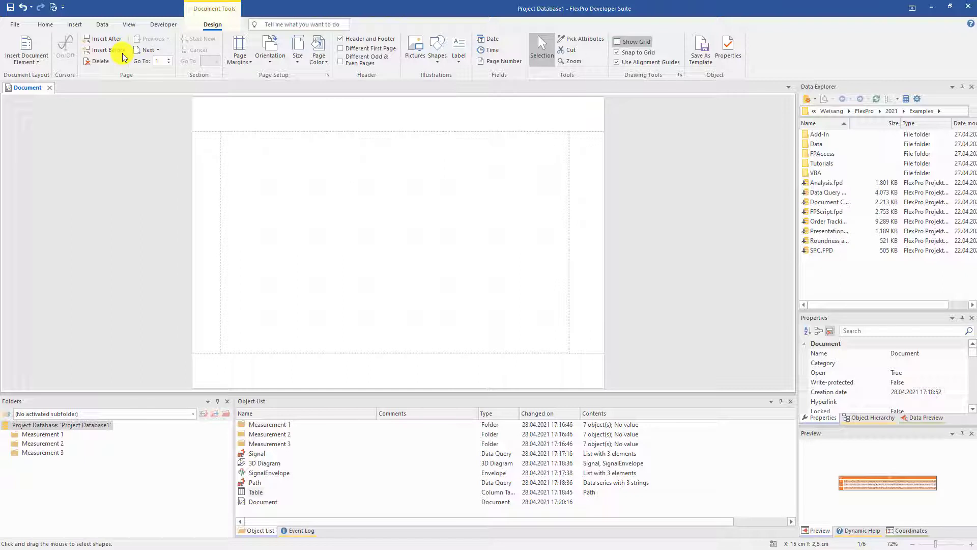
Step: Place a text label reading MyAnalysis on the first page with 28-point font
left_click(458, 51)
left_click(384, 203)
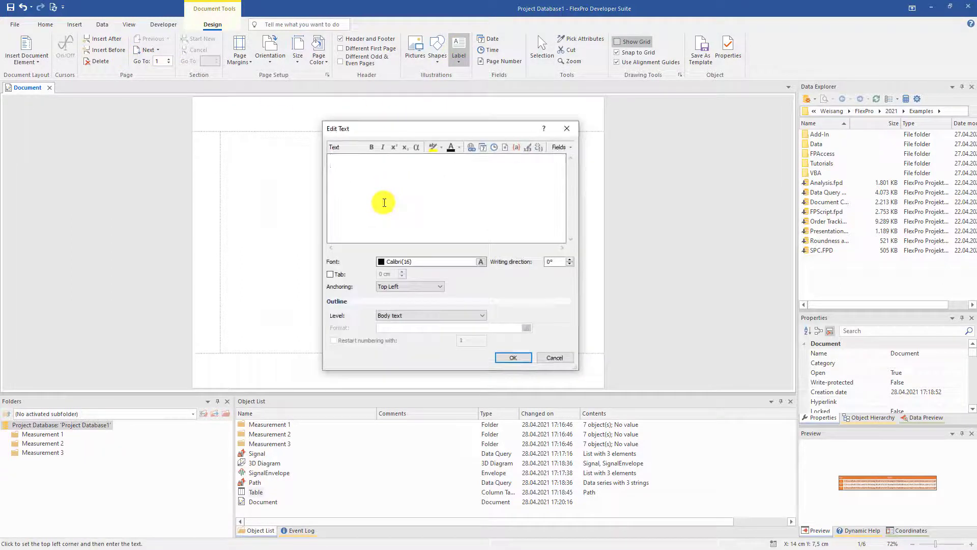
type("MyAnalysis with FlexPro")
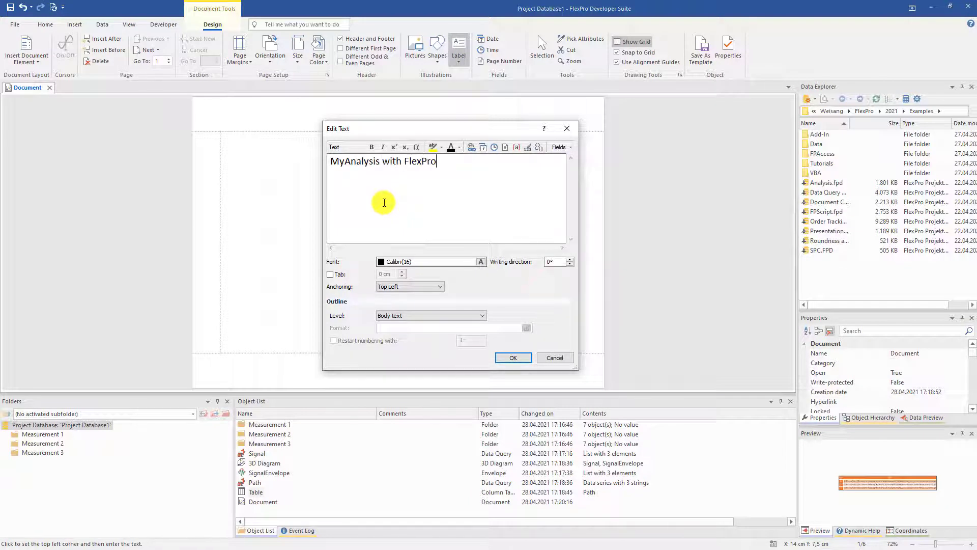
left_click(480, 262)
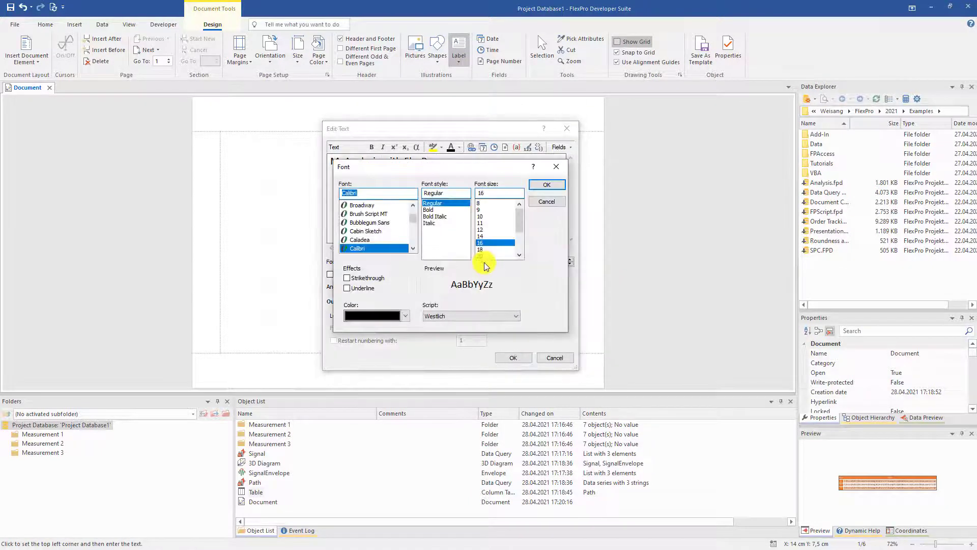
left_click(519, 246)
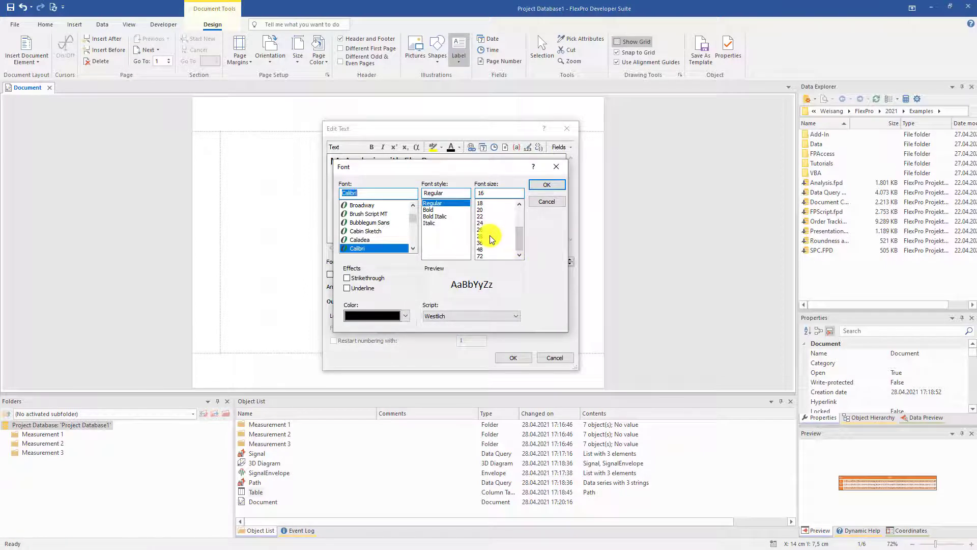
left_click(492, 237)
left_click(547, 184)
Step: Correct the title to 'My Analysis with FlexPro' and move it near the page top
left_click(361, 168)
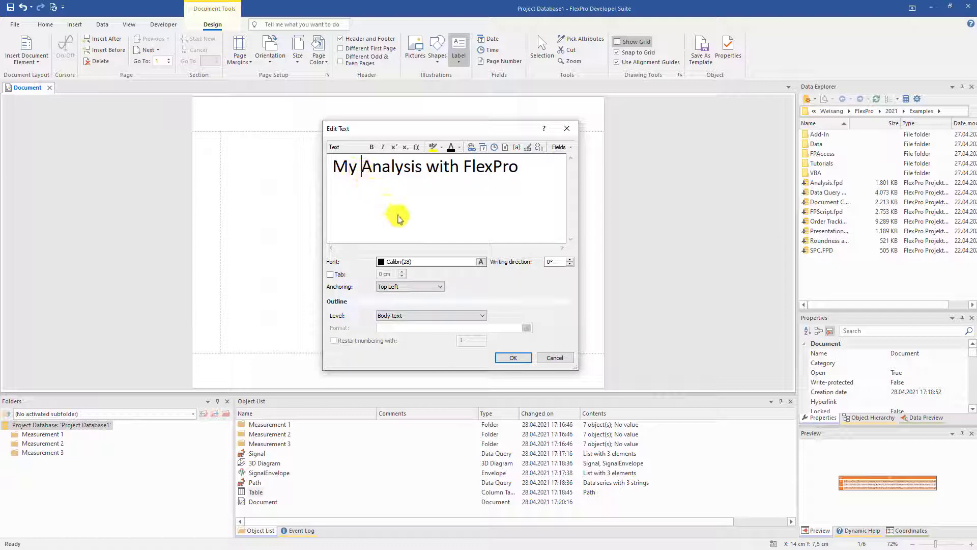
left_click(512, 357)
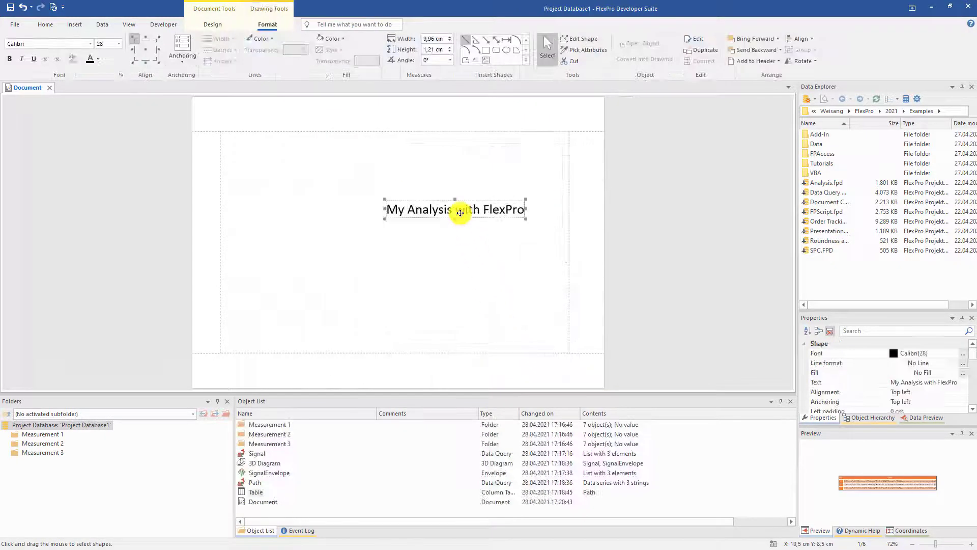
left_click_drag(458, 214, 375, 181)
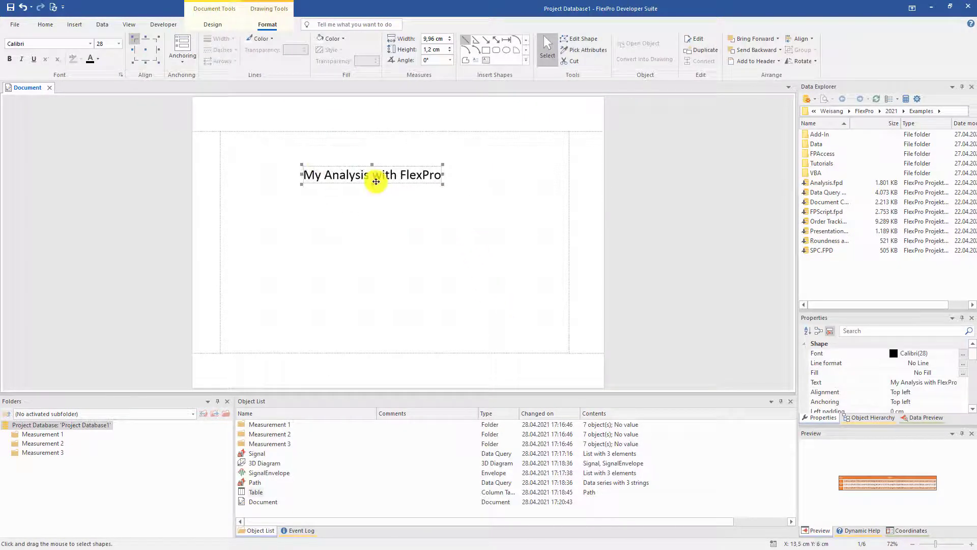
Step: Deselect the title and scroll to page 3 with the 3D waterfall and orange path table
left_click(639, 214)
scroll(639, 214, "down", 2)
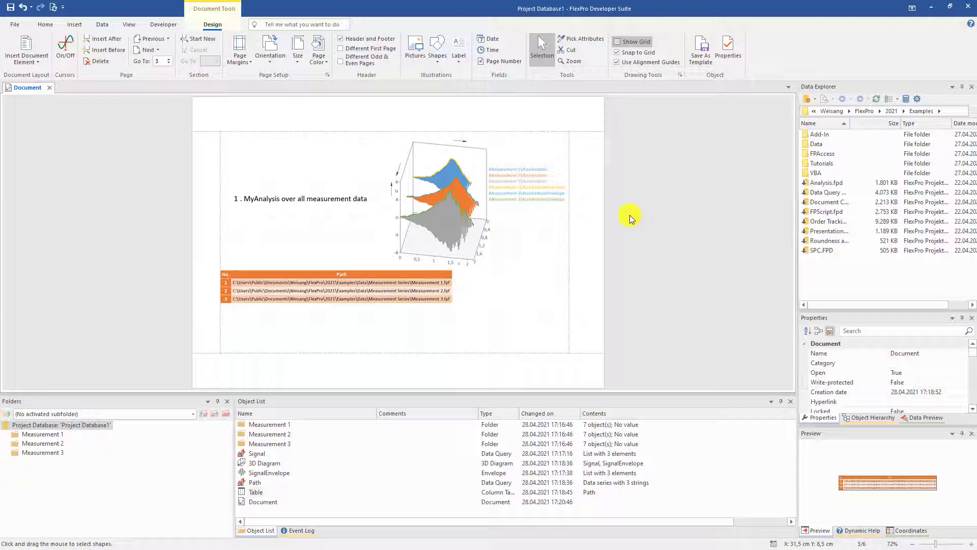
Step: Import Measurement 4.fpf through Measurement 7.fpf from the Object List's Import dialog
right_click(350, 452)
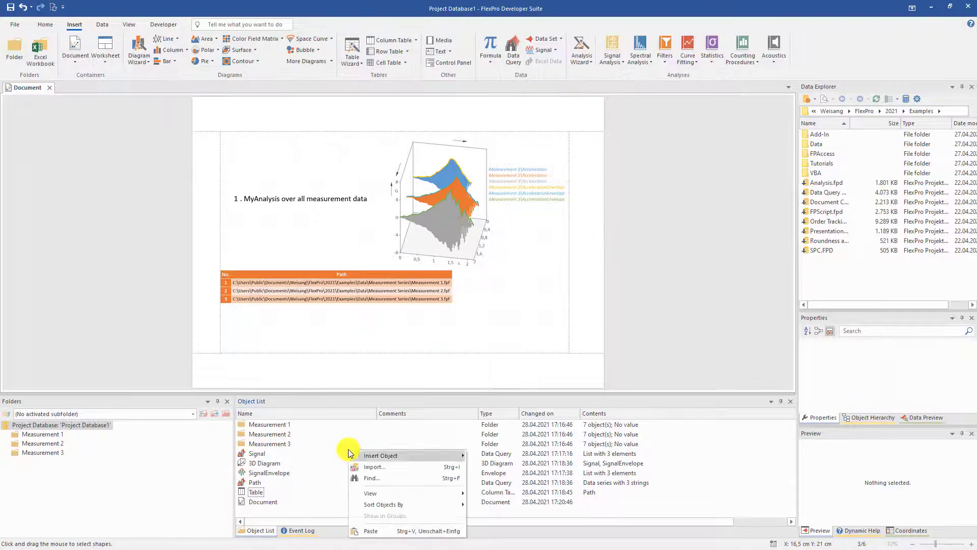
left_click(360, 466)
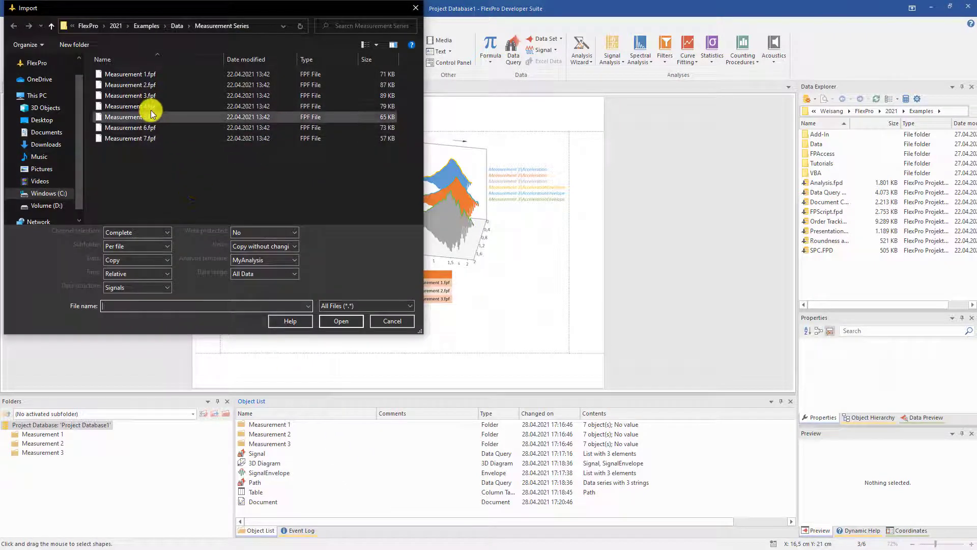
left_click(151, 107)
left_click(145, 137, "shift")
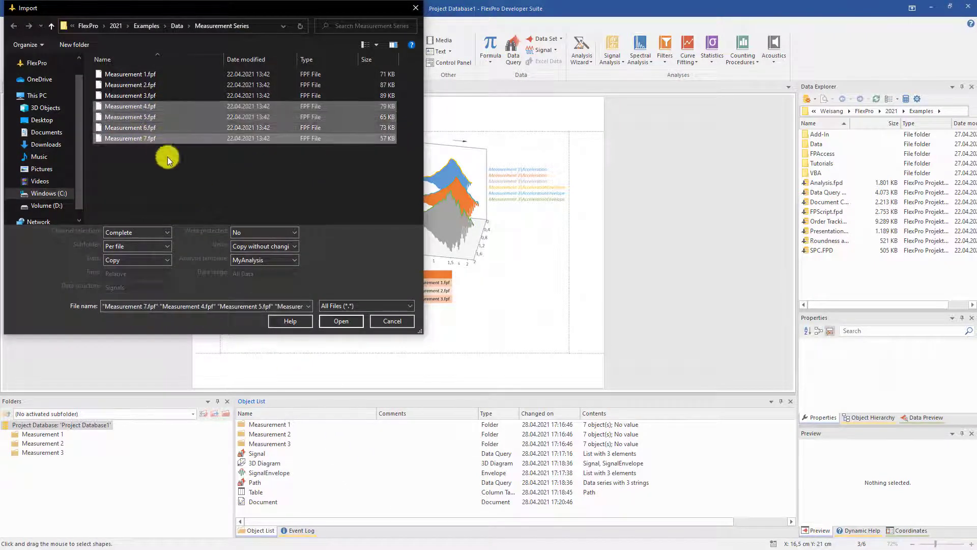
left_click(336, 321)
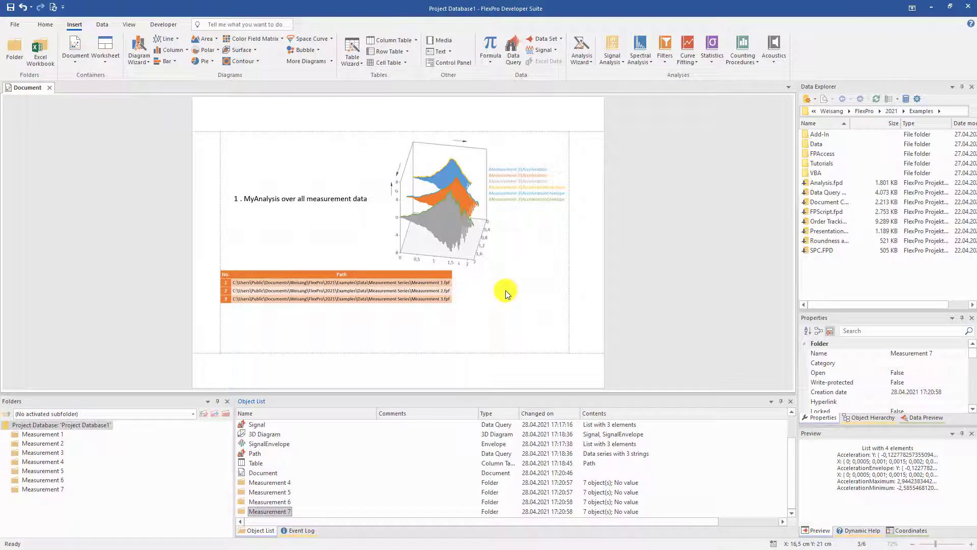